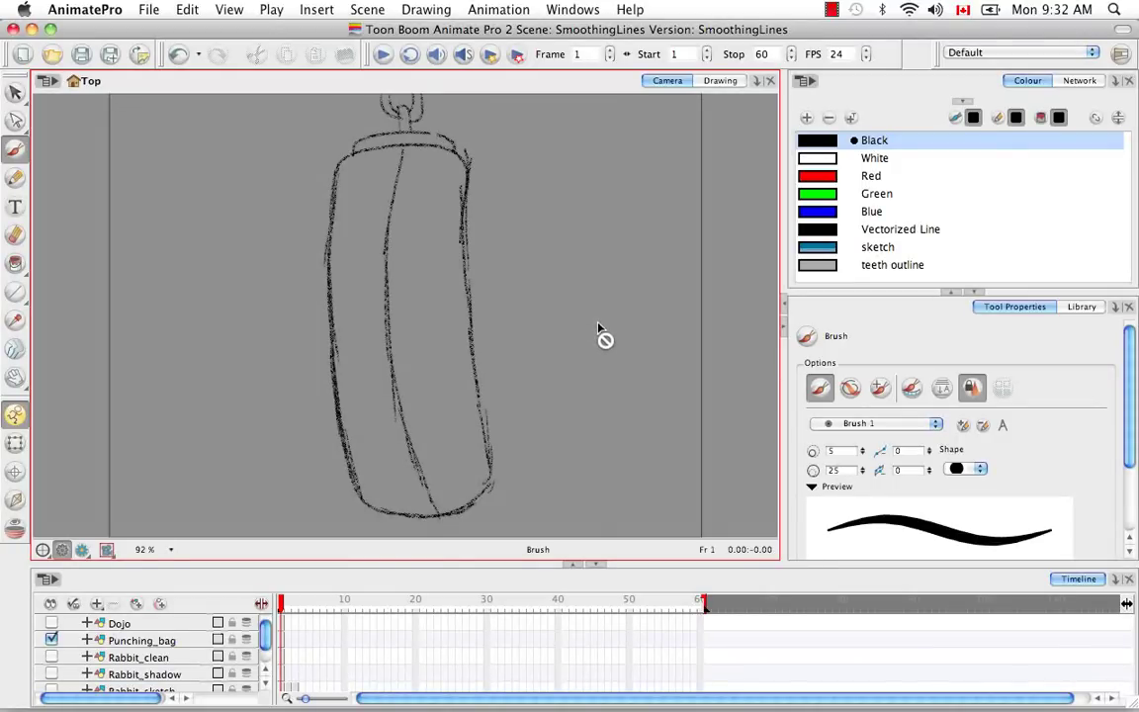
Add a new drawing layer above the existing layers and name it Punchingbag_clean.
click(138, 606)
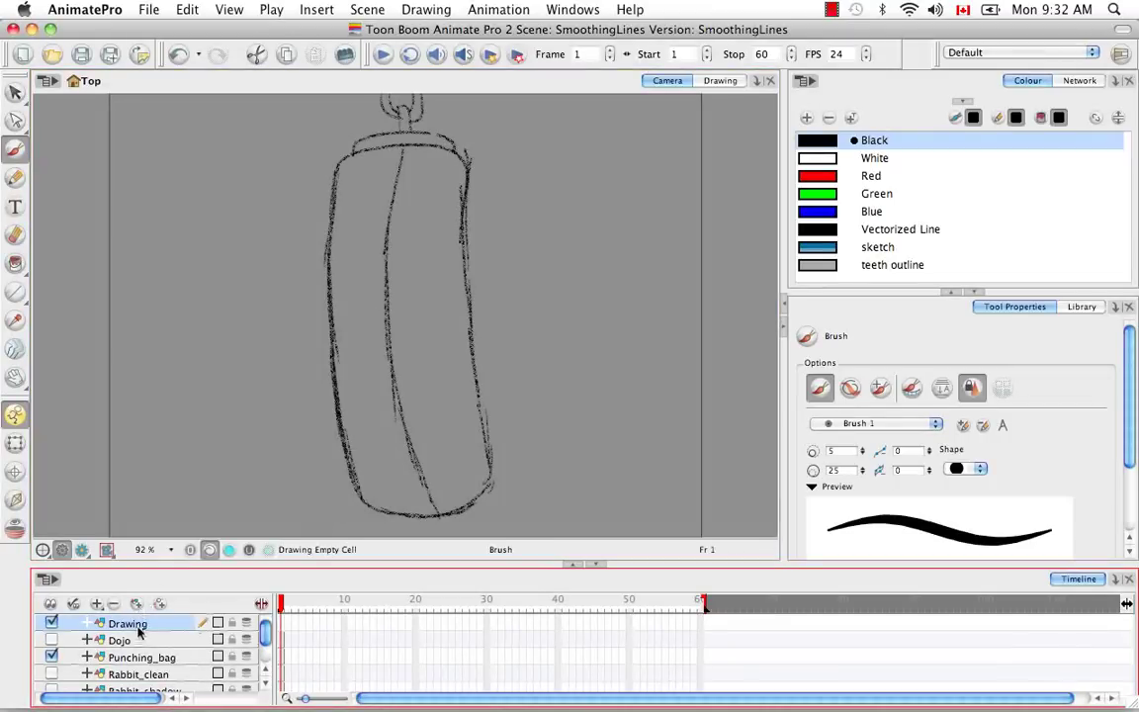
key(BackSpace)
key(BackSpace)
key(BackSpace)
key(BackSpace)
key(BackSpace)
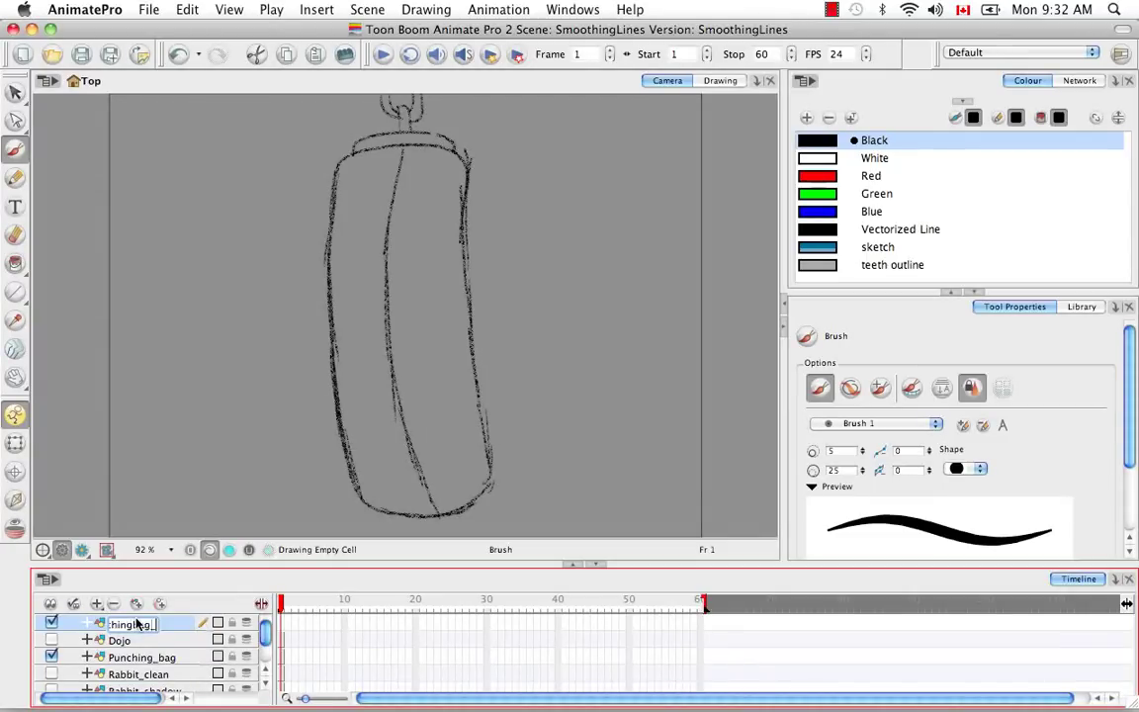
key(Return)
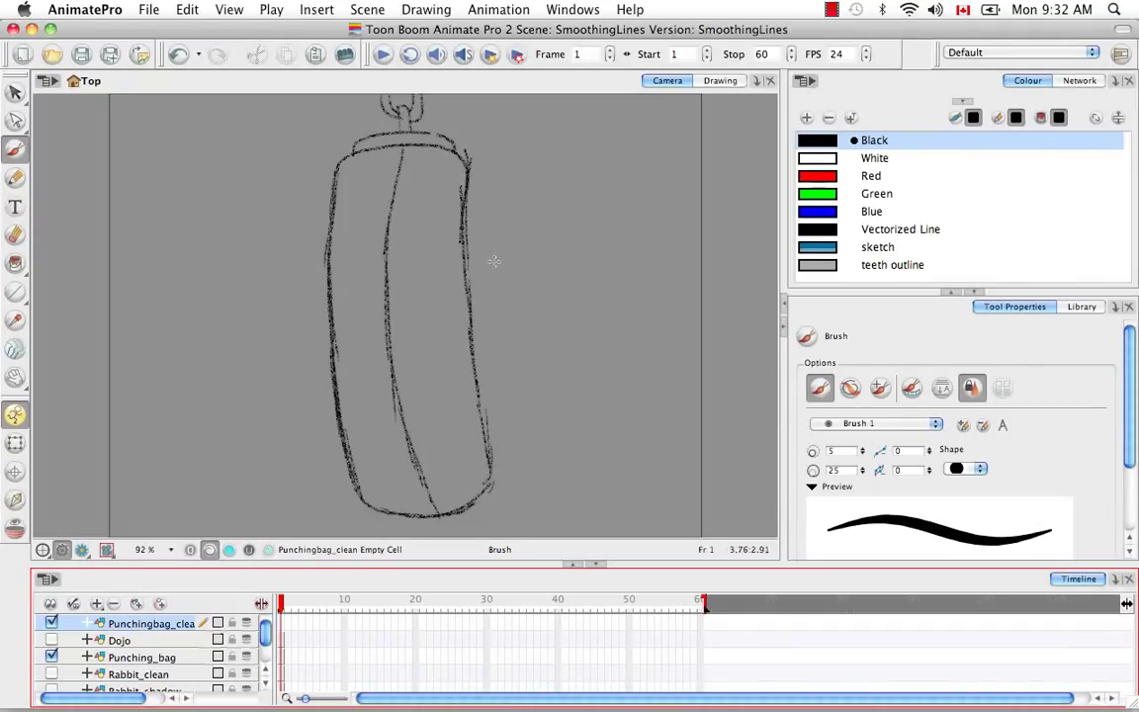
Brush a black line over the sketched bag's left side, from the bottom curve up around the top corner.
mouse_move(534, 241)
mouse_down()
mouse_move(465, 407)
mouse_move(440, 420)
mouse_move(400, 378)
mouse_up()
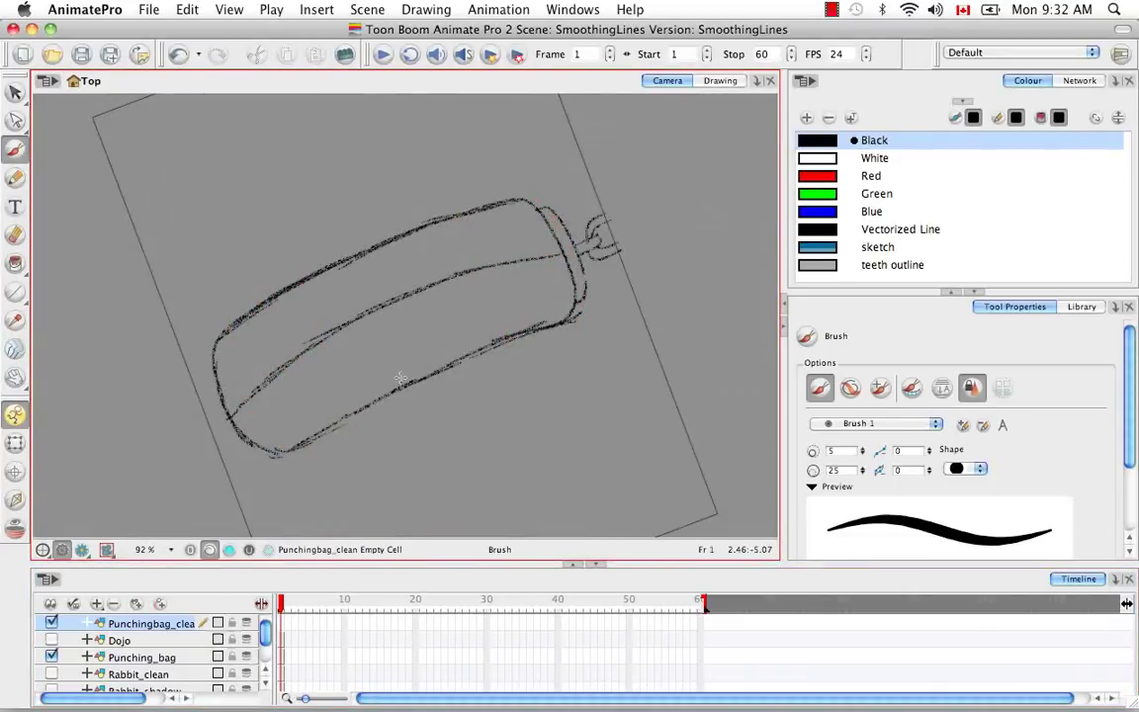
scroll(404, 372, up, 3)
key(space)
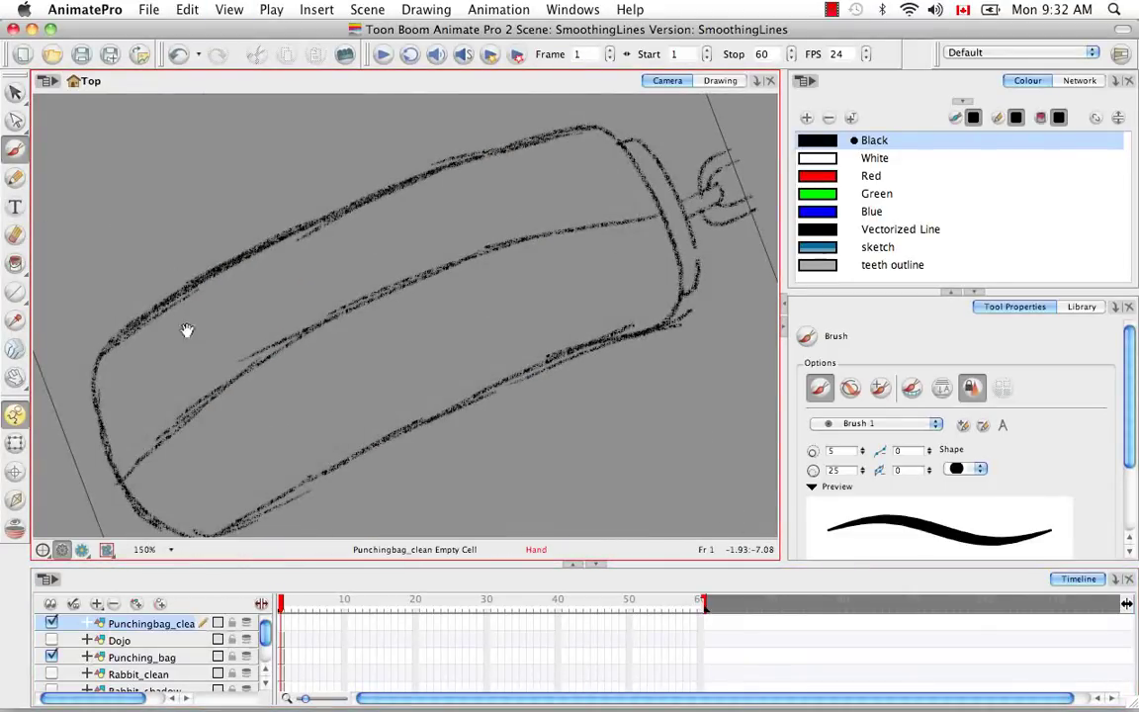
drag(186, 330, 217, 350)
mouse_move(140, 476)
mouse_down()
mouse_move(126, 388)
mouse_move(156, 351)
mouse_move(448, 197)
mouse_move(591, 152)
mouse_move(655, 162)
mouse_up()
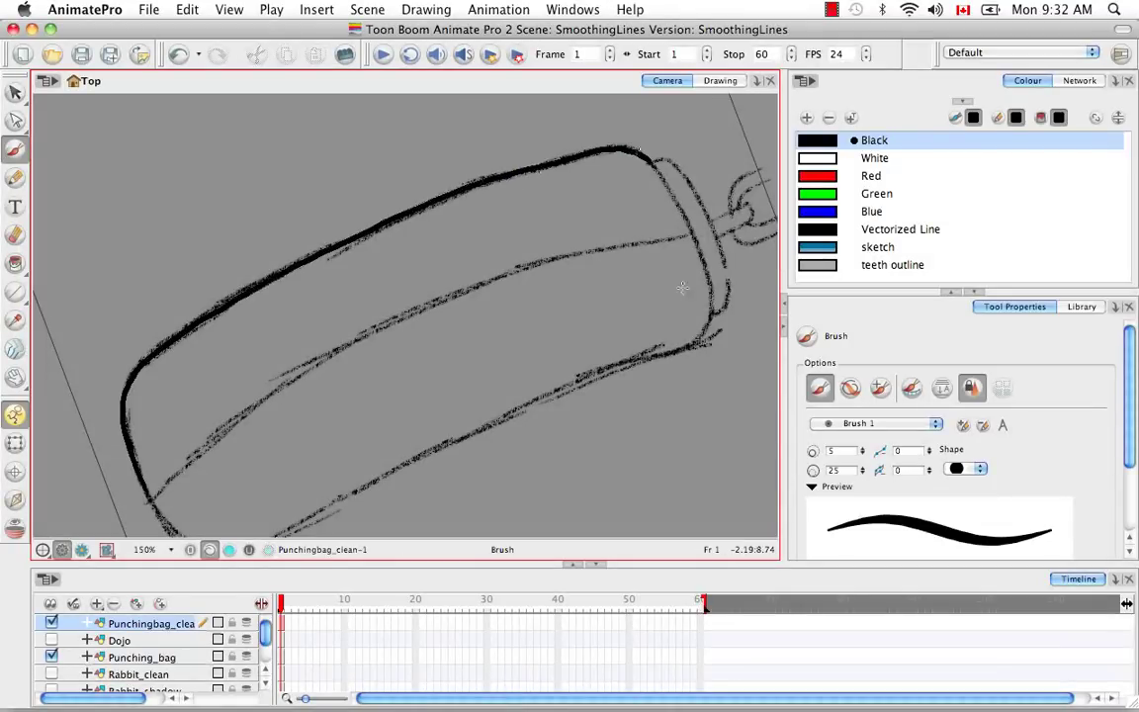
Trace the bag's remaining top edge, right side and bottom corner with the black brush to close the outline.
mouse_move(573, 193)
alt+super+mouse_down()
mouse_move(420, 158)
mouse_move(285, 193)
mouse_move(343, 335)
mouse_move(287, 348)
mouse_move(406, 268)
mouse_move(470, 284)
alt+super+mouse_up()
key(space)
mouse_move(578, 301)
alt+super+mouse_down()
mouse_move(537, 239)
mouse_move(368, 154)
alt+super+mouse_up()
mouse_move(469, 180)
mouse_down()
mouse_move(292, 412)
mouse_move(365, 249)
mouse_move(455, 153)
mouse_move(529, 103)
mouse_move(561, 119)
mouse_up()
key(ctrl+alt)
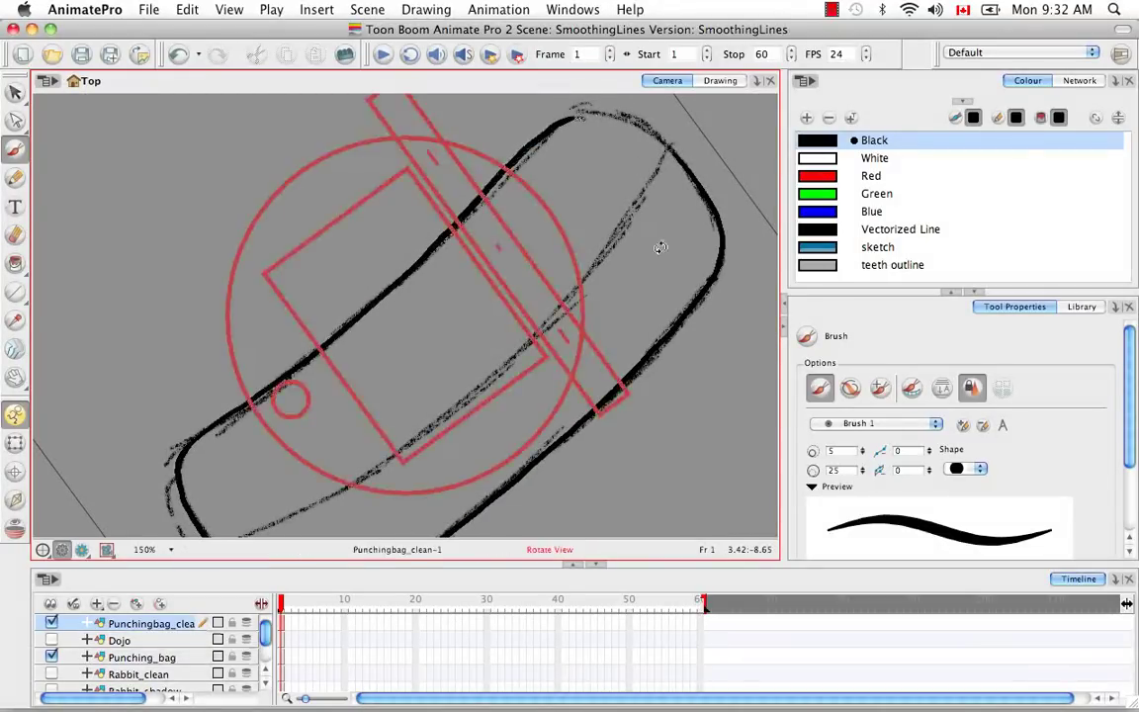
mouse_move(660, 247)
mouse_down()
mouse_move(343, 152)
mouse_move(420, 427)
mouse_up()
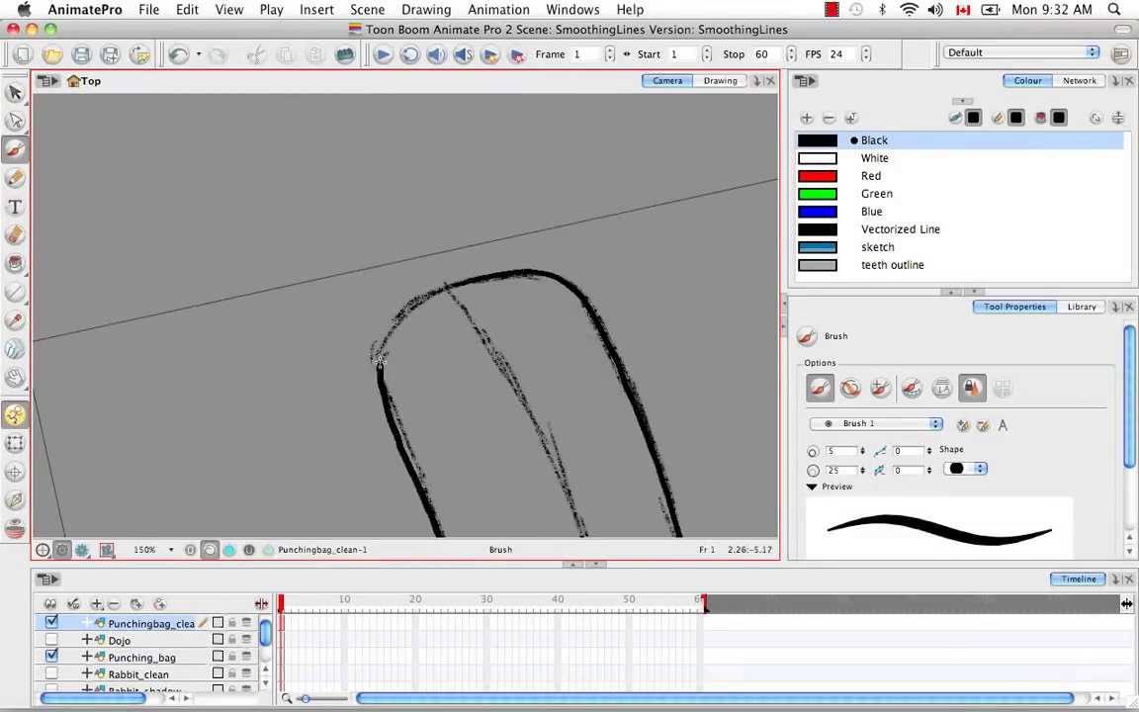
mouse_move(378, 361)
mouse_down()
mouse_move(412, 259)
mouse_move(452, 247)
mouse_up()
Trace the bag's curved centre seam with the brush from the bottom edge to the top edge.
key(ctrl+alt)
mouse_move(572, 211)
mouse_down()
mouse_move(452, 170)
mouse_move(299, 386)
mouse_up()
key(space)
key(ctrl+alt)
drag(589, 277, 593, 316)
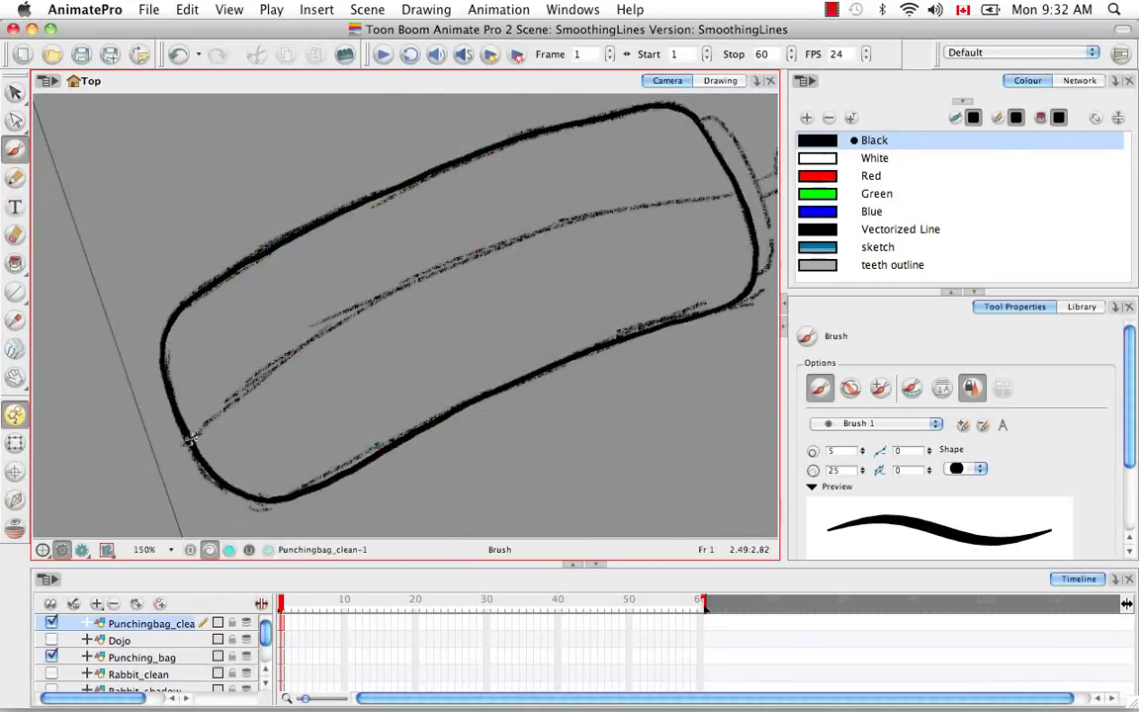
mouse_move(191, 438)
mouse_down()
mouse_move(332, 327)
mouse_move(426, 275)
mouse_move(551, 227)
mouse_move(736, 185)
mouse_up()
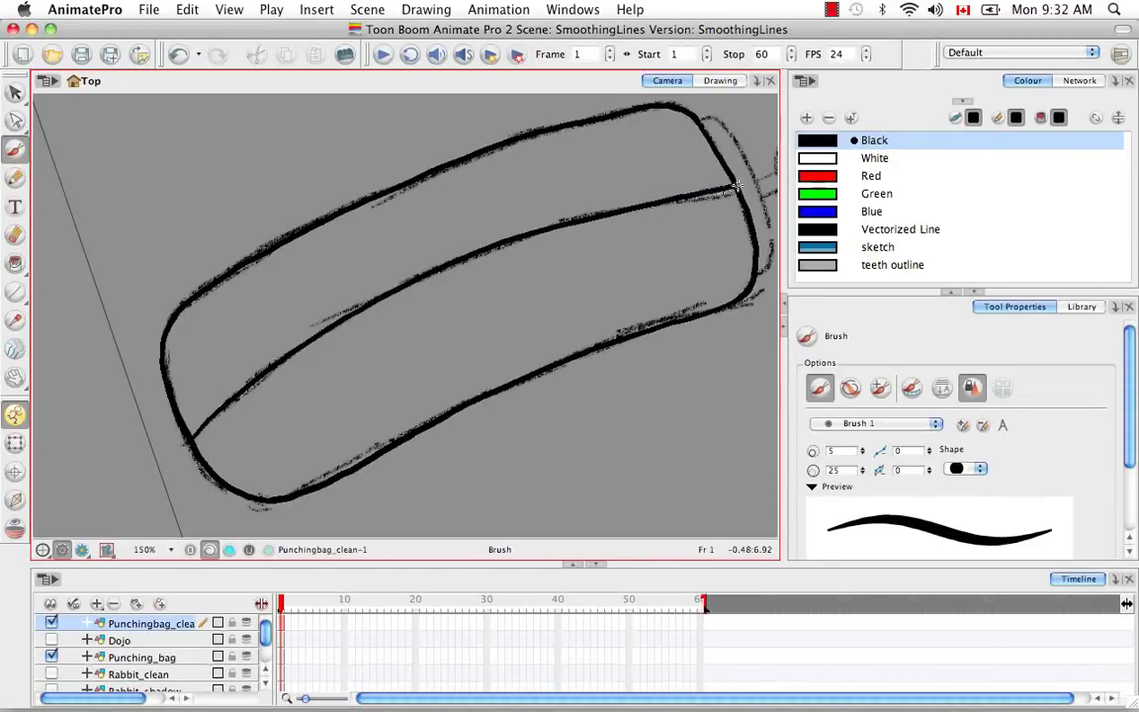
Trace the cap on top of the punching bag with one brush stroke from its left end to its right end.
key(ctrl+alt)
drag(664, 298, 481, 99)
key(space)
drag(353, 203, 394, 485)
key(ctrl+alt)
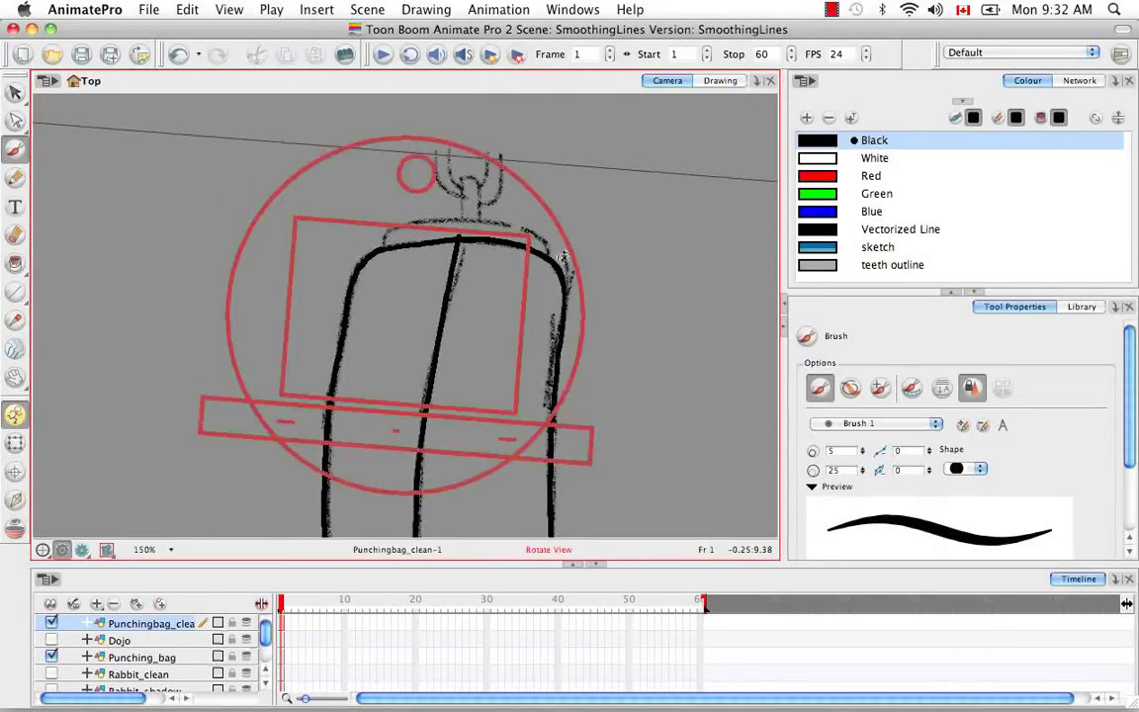
scroll(554, 247, up, 5)
key(space)
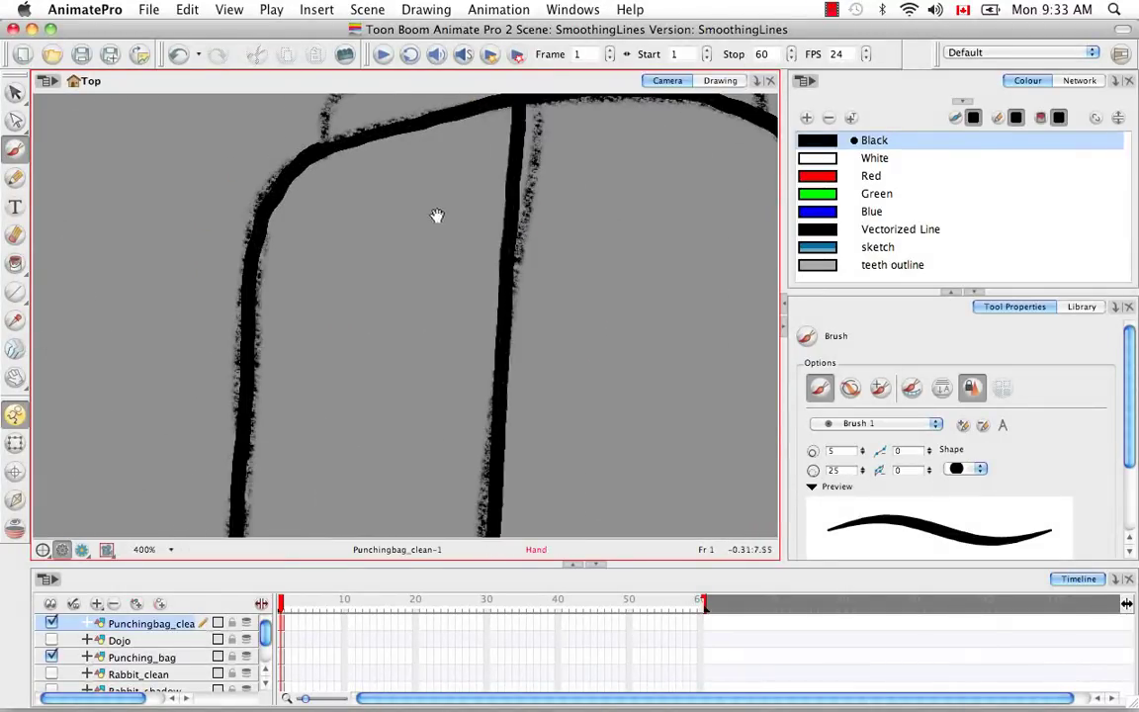
drag(437, 216, 343, 317)
mouse_move(271, 364)
mouse_down()
mouse_move(271, 330)
mouse_move(287, 308)
mouse_move(462, 259)
mouse_move(645, 262)
mouse_move(688, 282)
mouse_move(700, 322)
mouse_up()
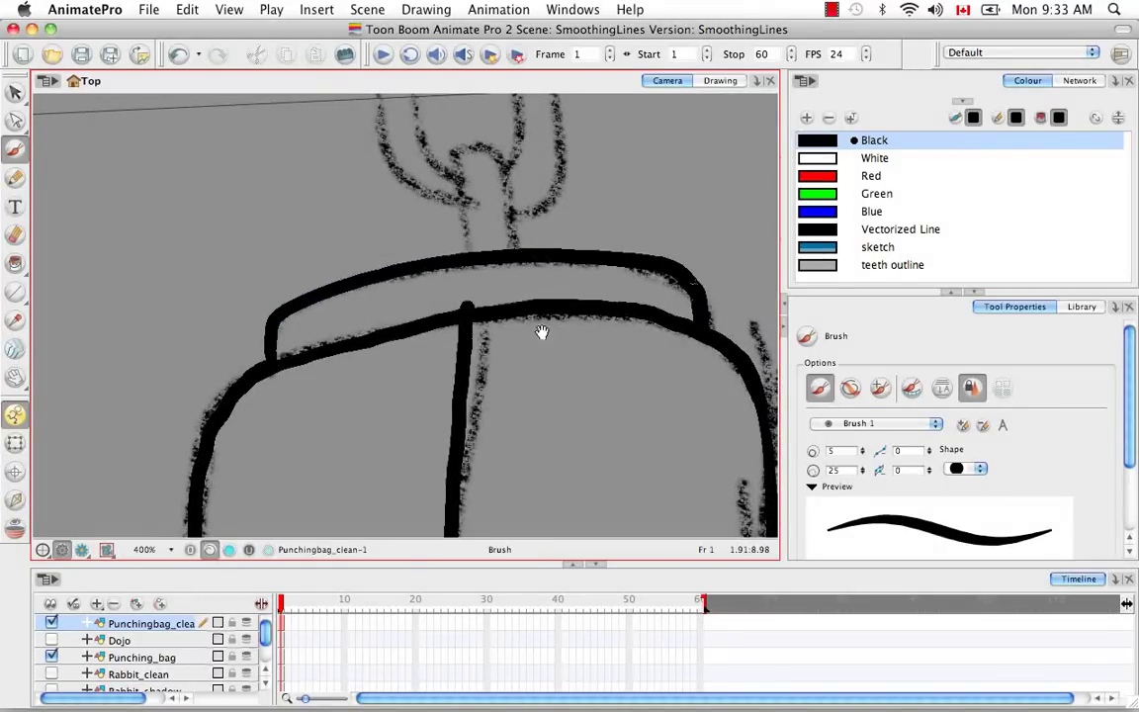
Trace the hanging loop above the cap and the inner and outer curves of the chain link with the brush.
key(space)
mouse_move(492, 213)
mouse_down()
mouse_move(460, 376)
mouse_move(430, 312)
mouse_move(481, 376)
mouse_move(486, 413)
mouse_up()
key(super+alt)
mouse_move(551, 396)
mouse_down()
mouse_move(534, 453)
mouse_move(381, 274)
mouse_move(395, 282)
mouse_move(393, 316)
mouse_move(411, 340)
mouse_up()
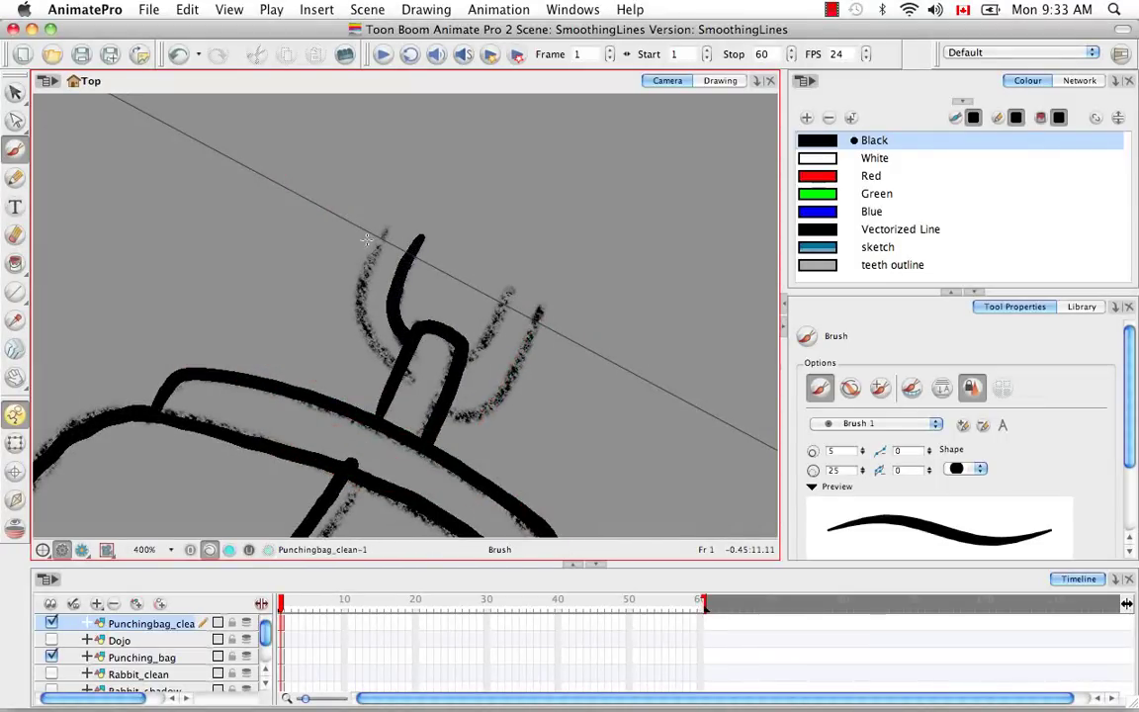
mouse_move(382, 240)
mouse_down()
mouse_move(360, 333)
mouse_move(398, 371)
mouse_up()
key(super+alt)
mouse_move(475, 317)
mouse_down()
mouse_move(437, 215)
mouse_move(251, 272)
mouse_move(376, 363)
mouse_move(372, 352)
mouse_up()
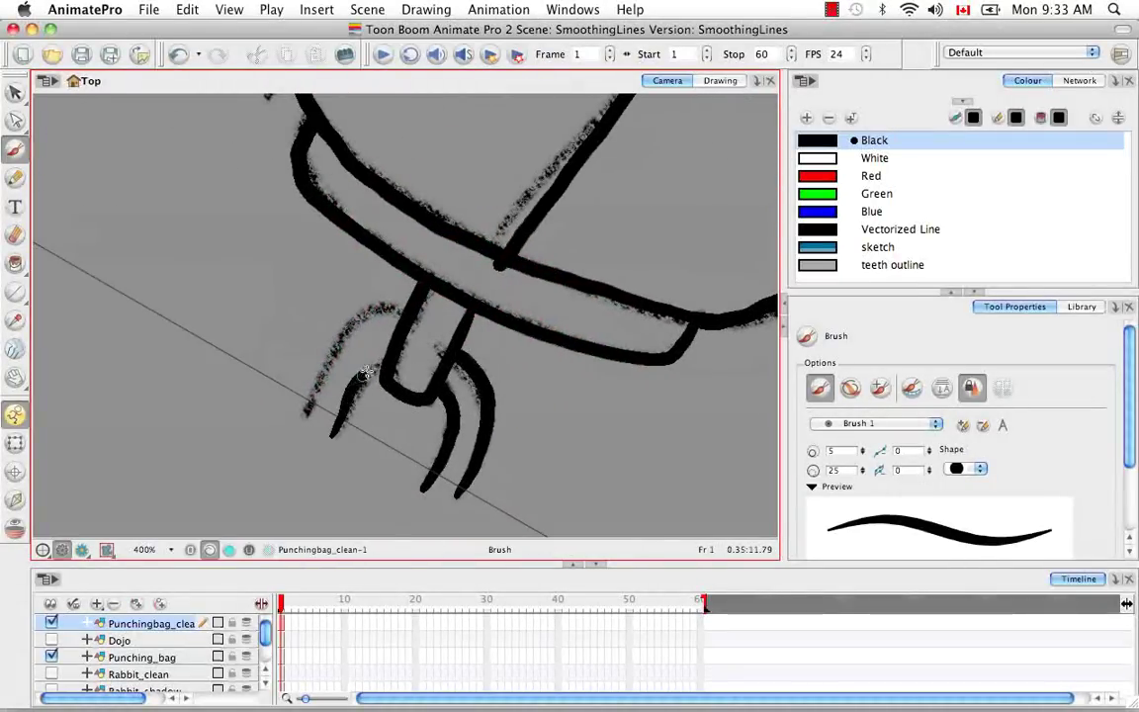
mouse_move(305, 410)
mouse_down()
mouse_move(347, 332)
mouse_move(377, 312)
mouse_move(409, 319)
mouse_up()
Shorten the centre seam stroke from its upper end so it no longer sticks out above the bag's top edge.
key(super+alt)
mouse_move(589, 435)
mouse_down()
mouse_move(579, 457)
mouse_move(269, 244)
mouse_move(252, 306)
mouse_up()
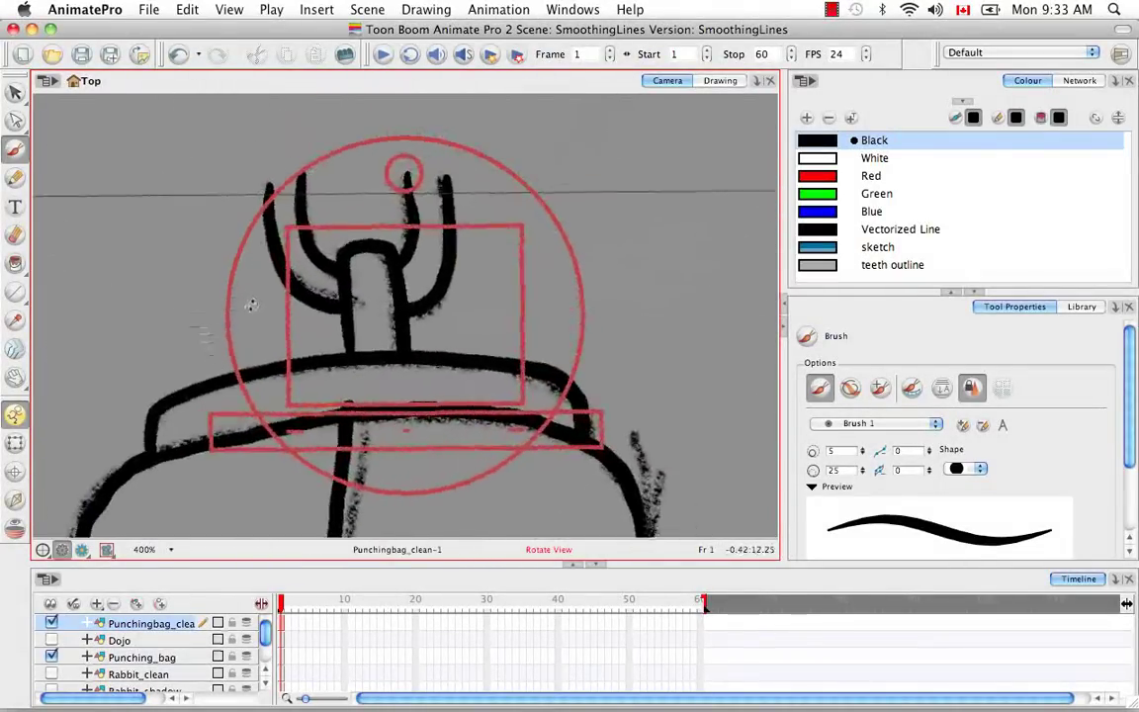
key(space)
drag(419, 367, 408, 241)
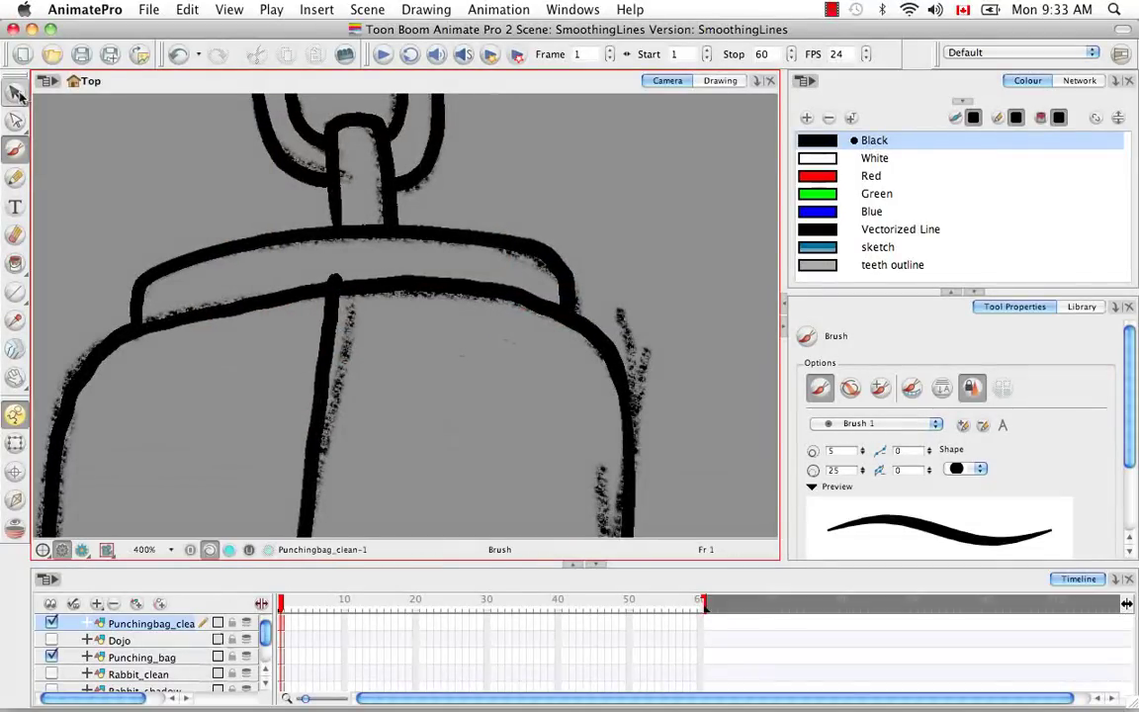
click(15, 92)
click(341, 265)
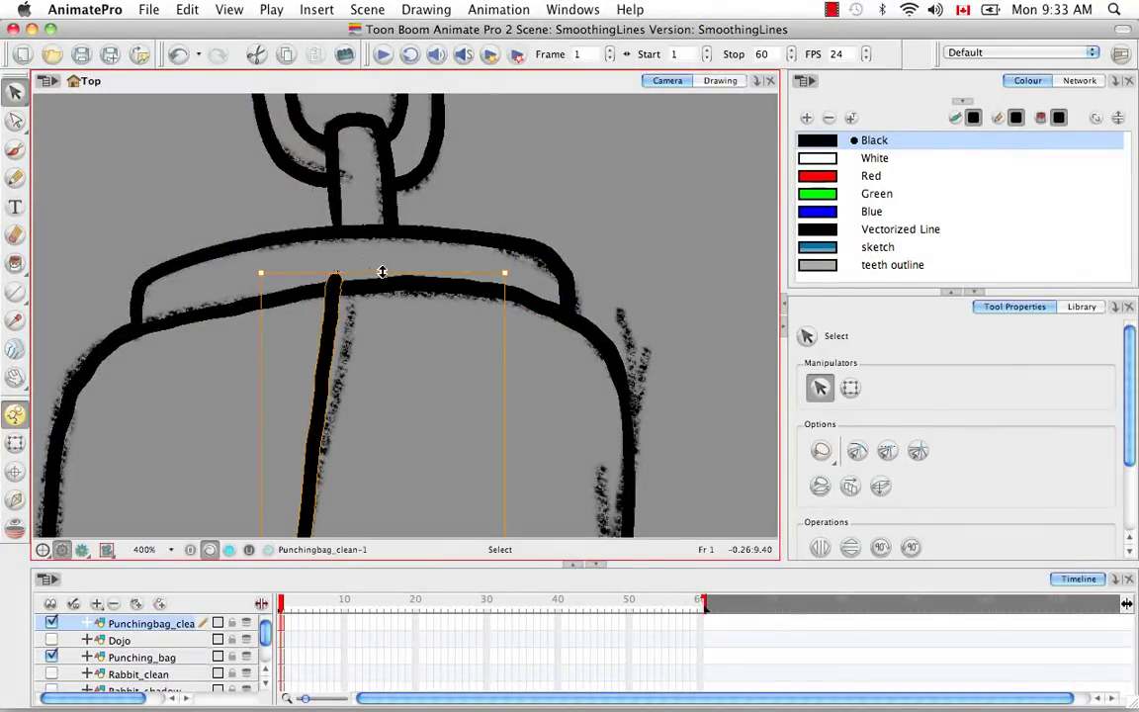
drag(381, 277, 399, 288)
click(402, 326)
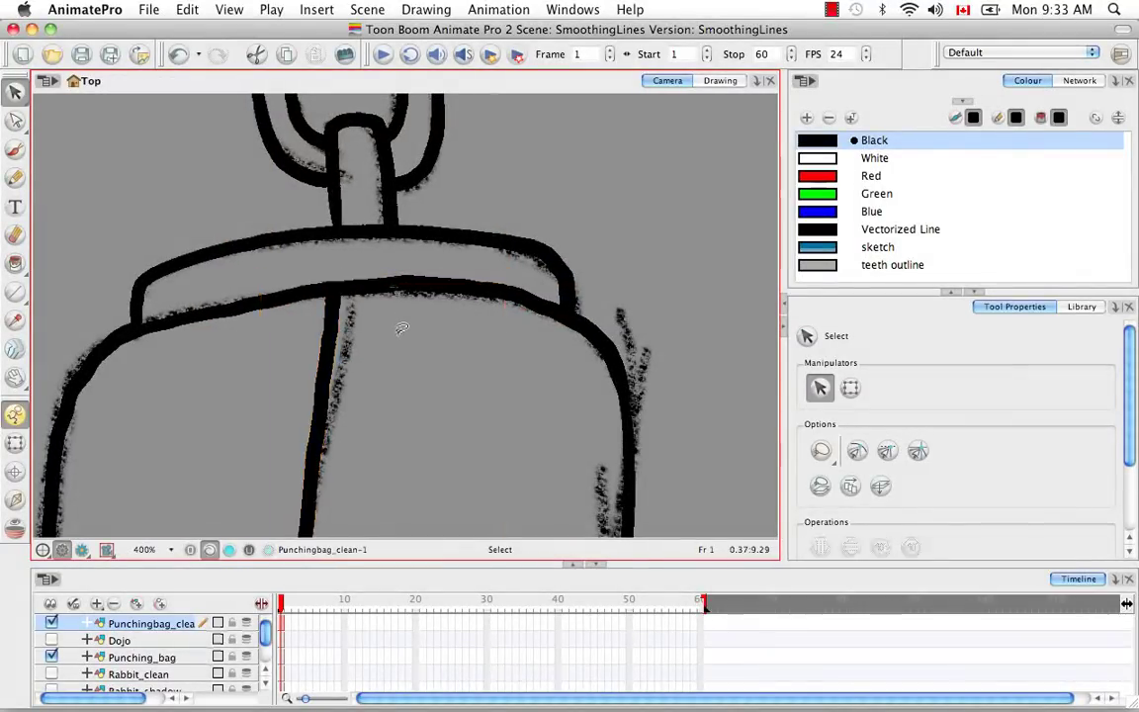
Hide the Punching_bag sketch layer and activate the Smooth Editor tool on the clean line drawing.
key(shift+m)
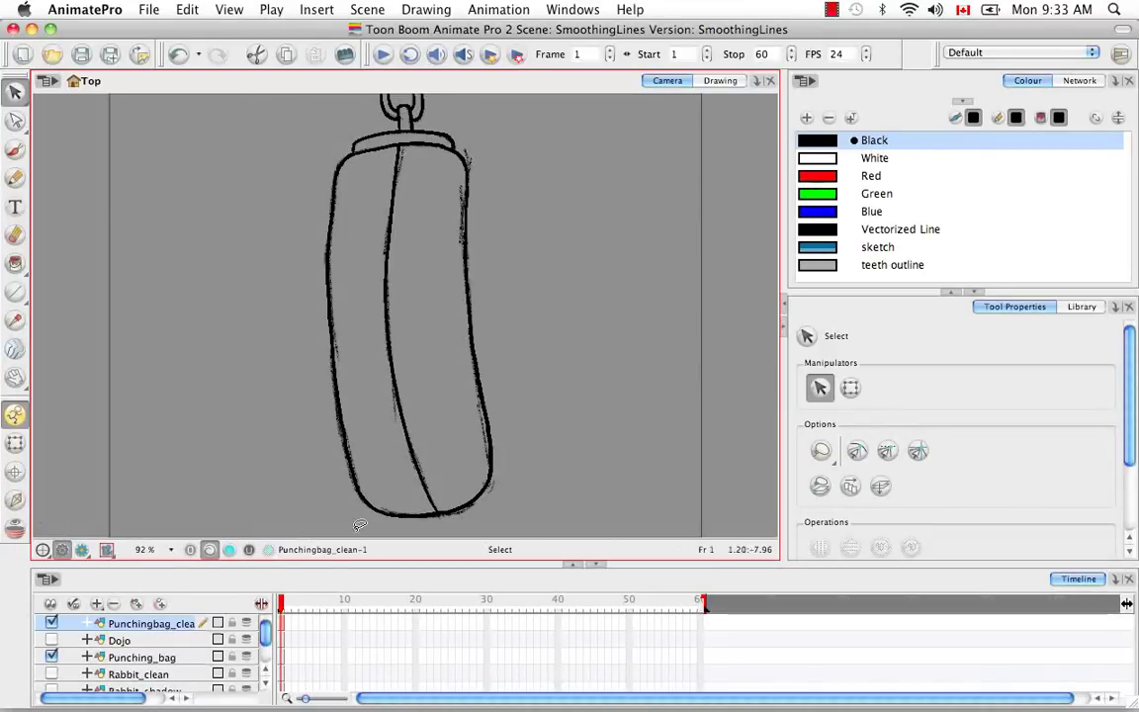
click(52, 655)
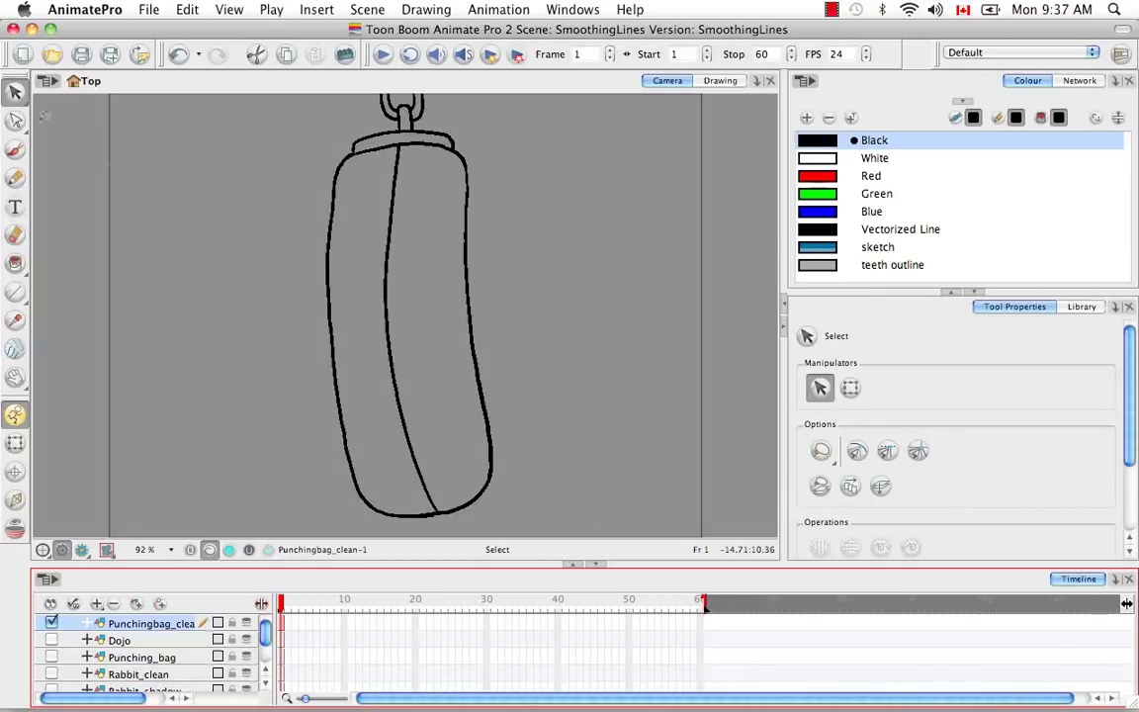
click(23, 124)
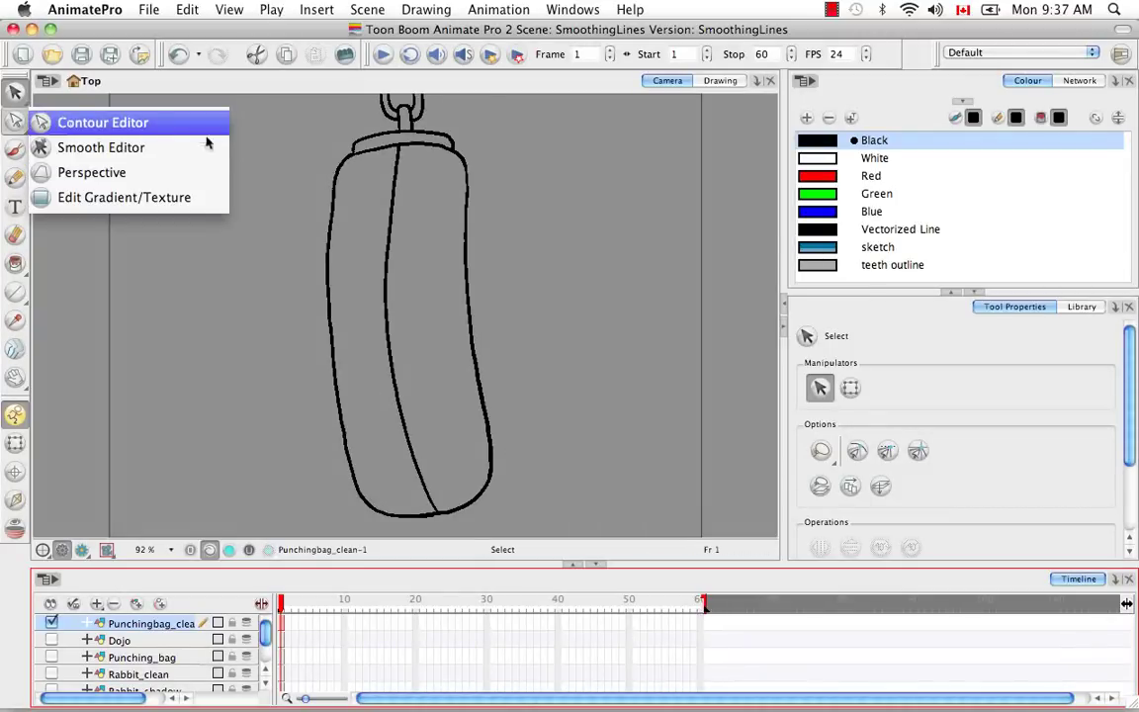
click(225, 156)
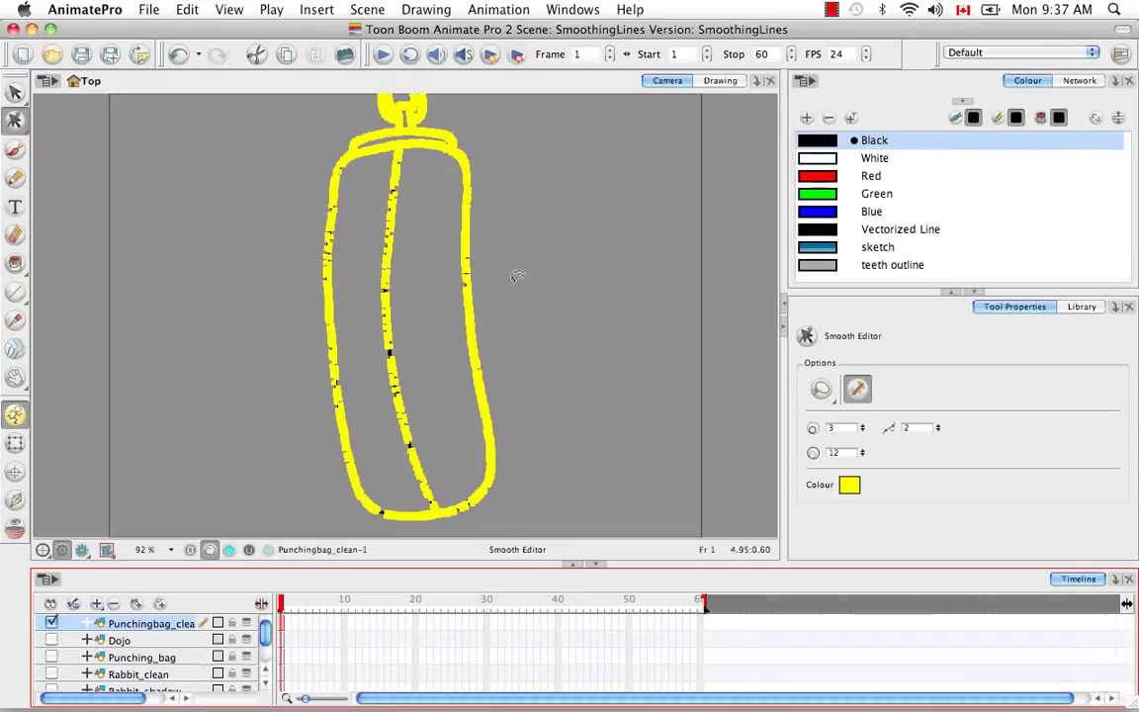
Examine the contour points along the cap, seam and sides of the clean punching bag up close.
key(2)
key(2)
click(526, 359)
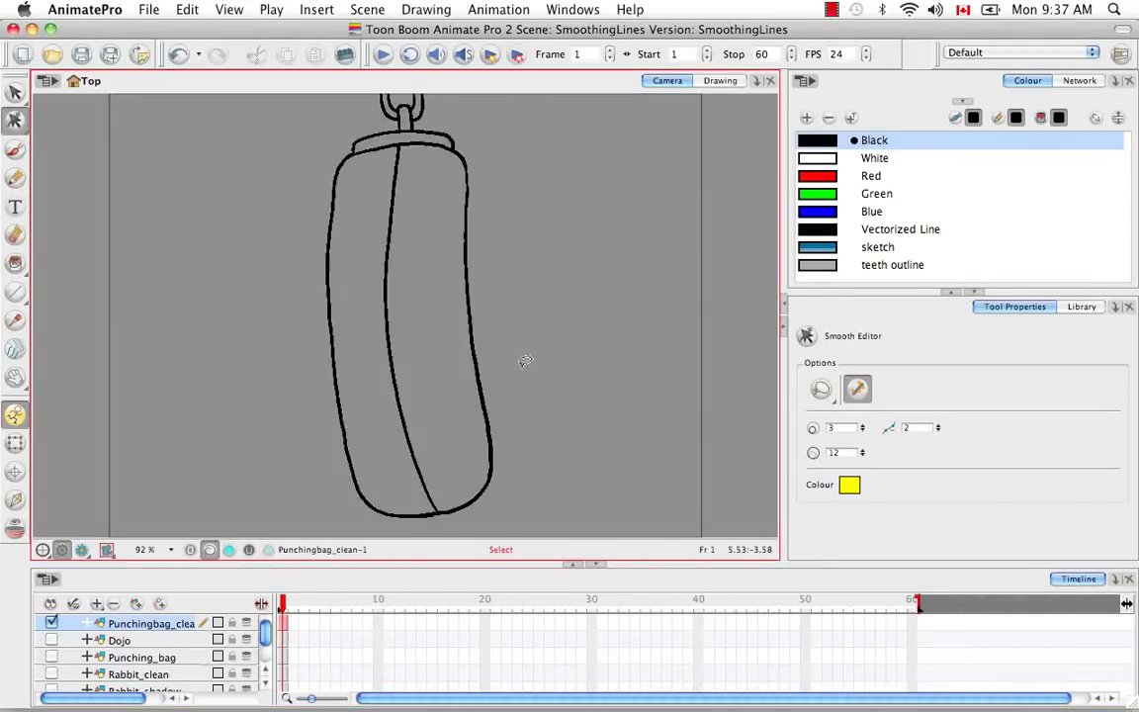
key(2)
key(2)
key(2)
key(2)
key(space)
drag(457, 197, 435, 500)
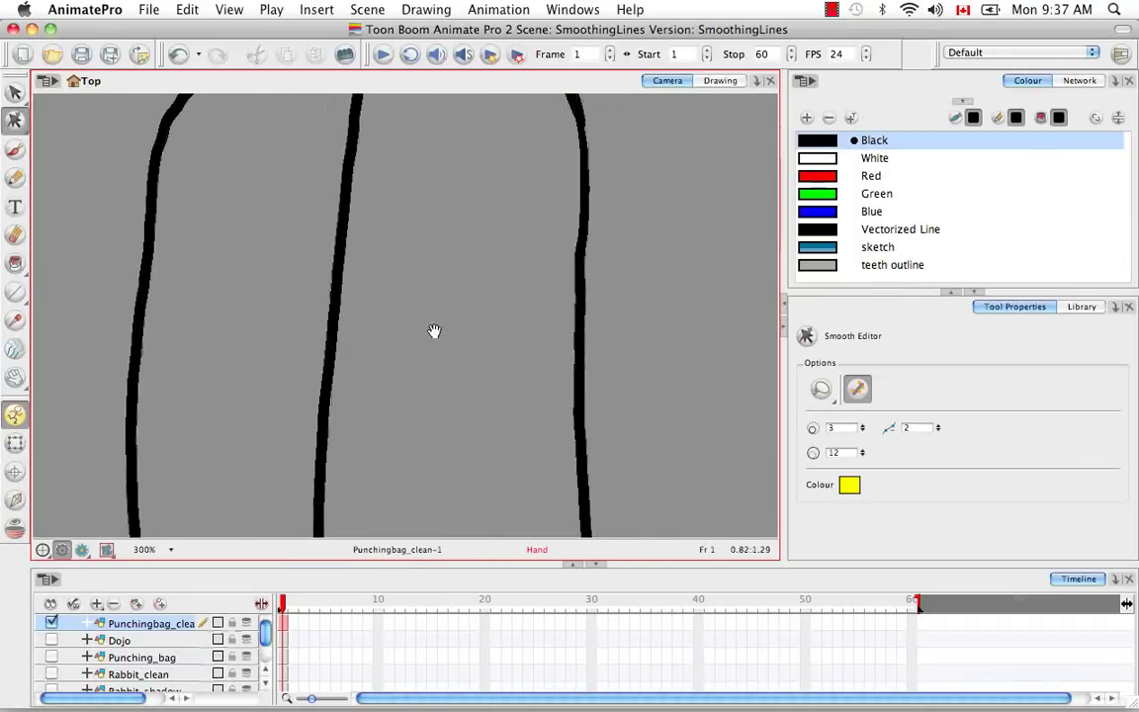
drag(462, 173, 454, 423)
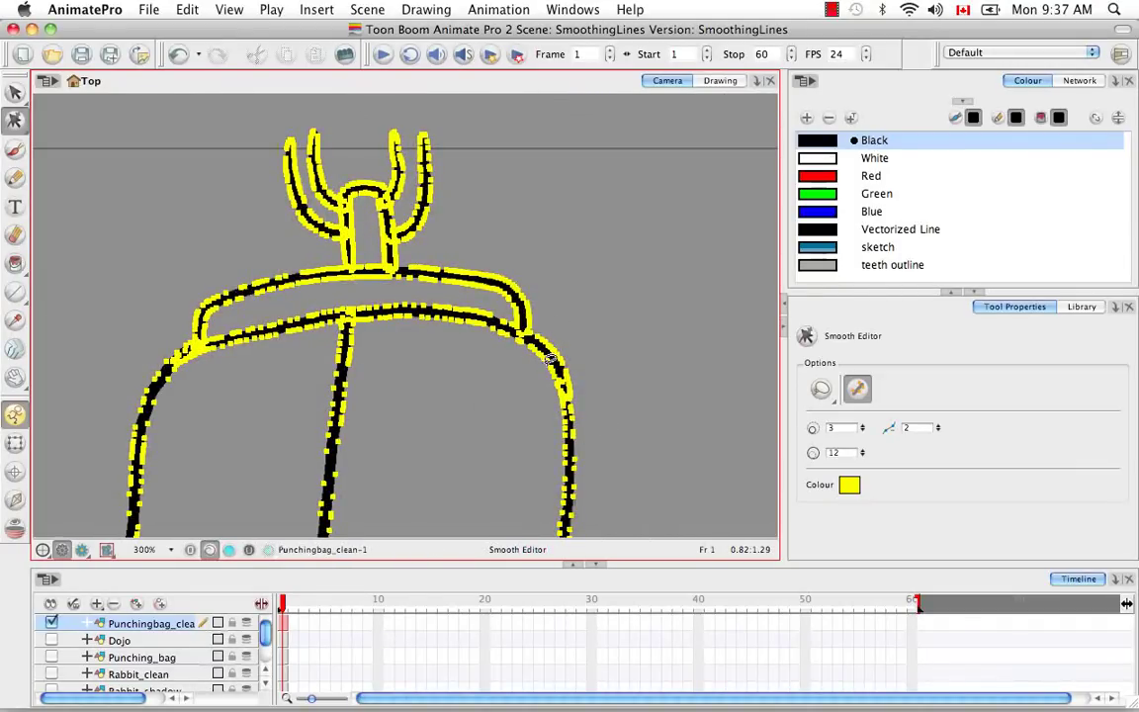
scroll(549, 465, down, 4)
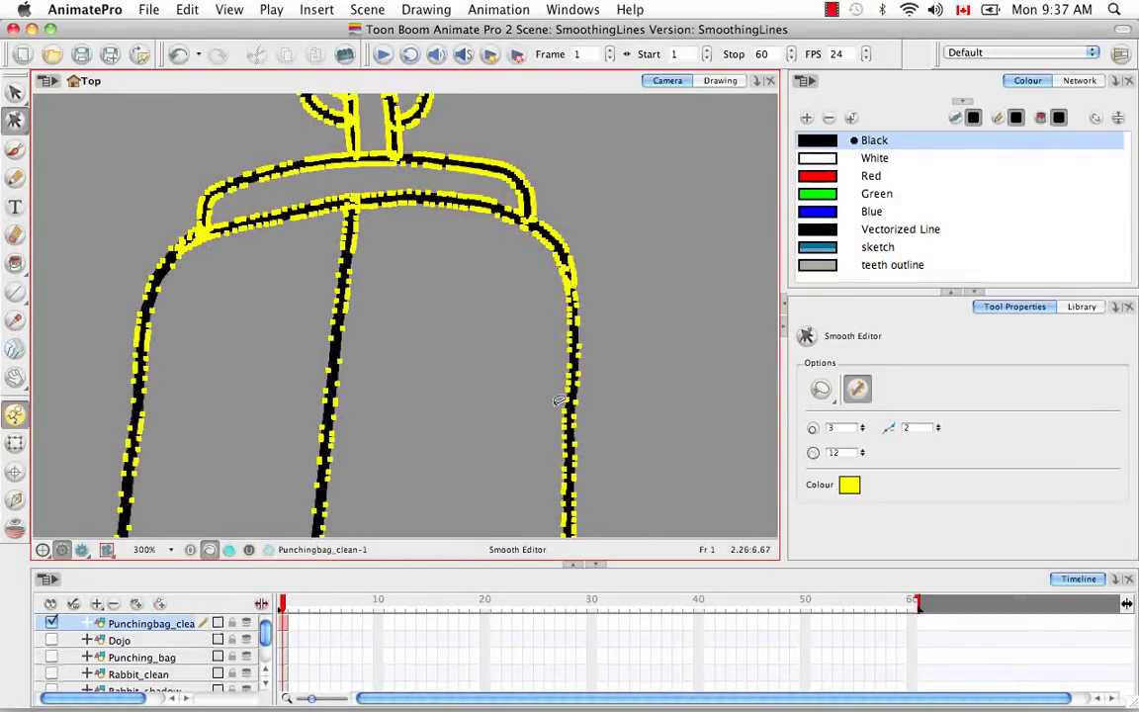
scroll(559, 401, down, 5)
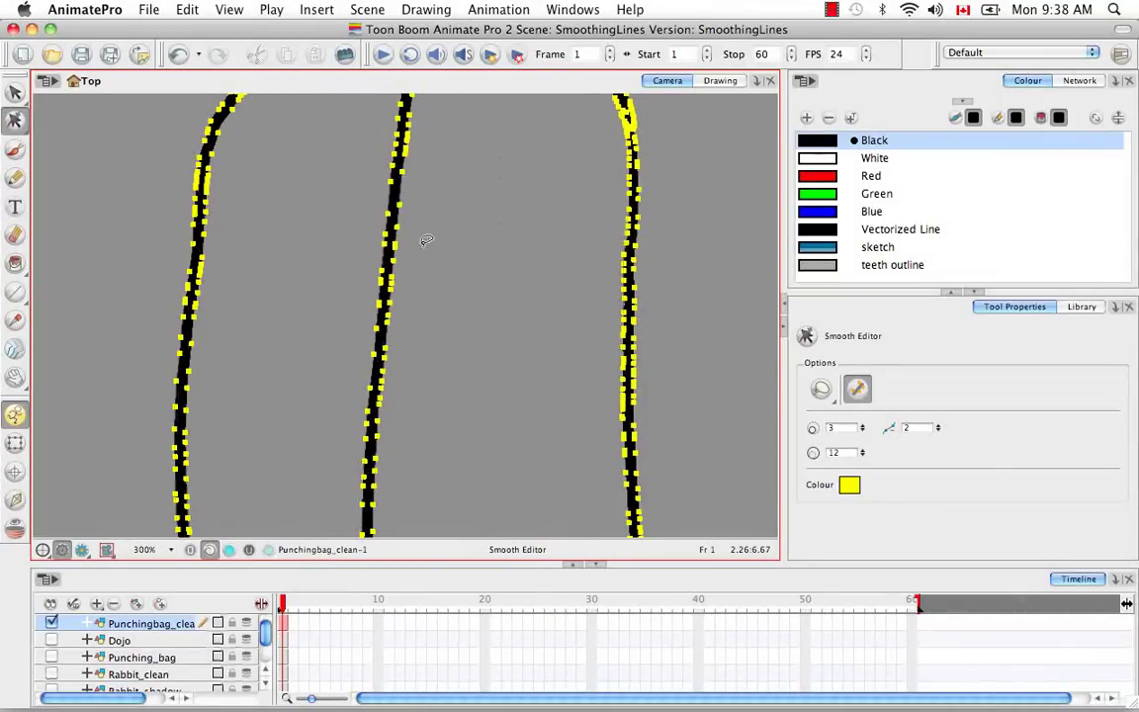
scroll(468, 290, right, 3)
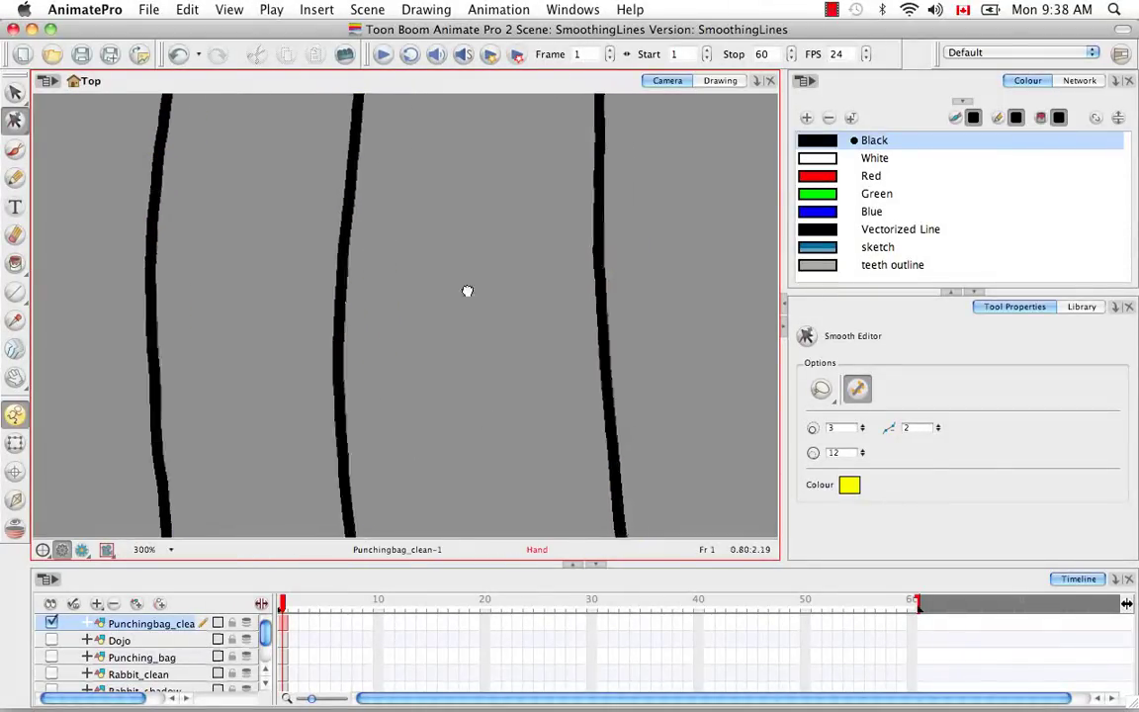
scroll(467, 290, right, 1)
scroll(458, 359, up, 6)
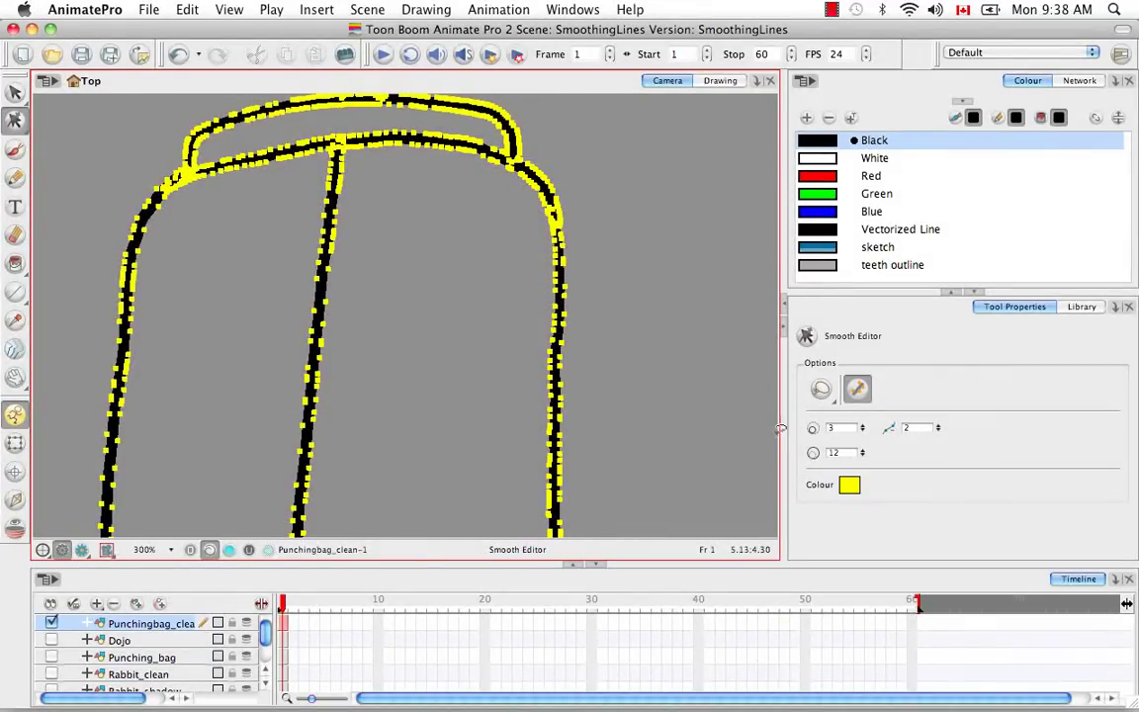
Switch the Smooth Editor to Brush mode and set its minimum size to 17.5 and maximum size to 26.2.
click(825, 396)
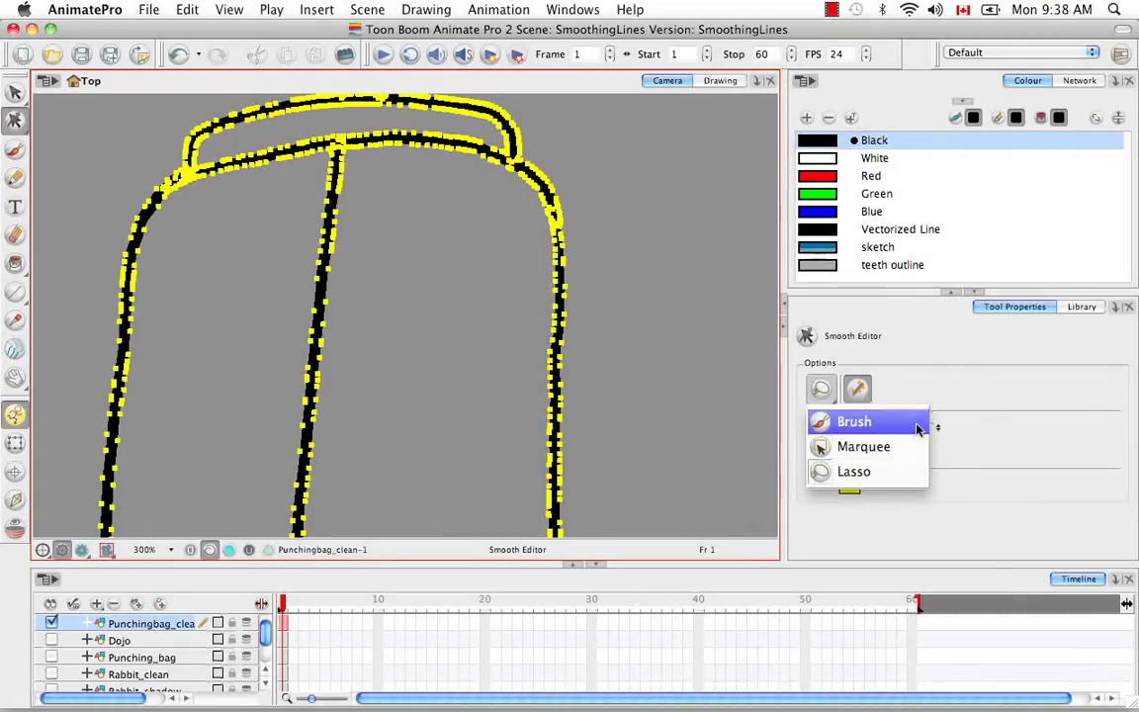
click(876, 423)
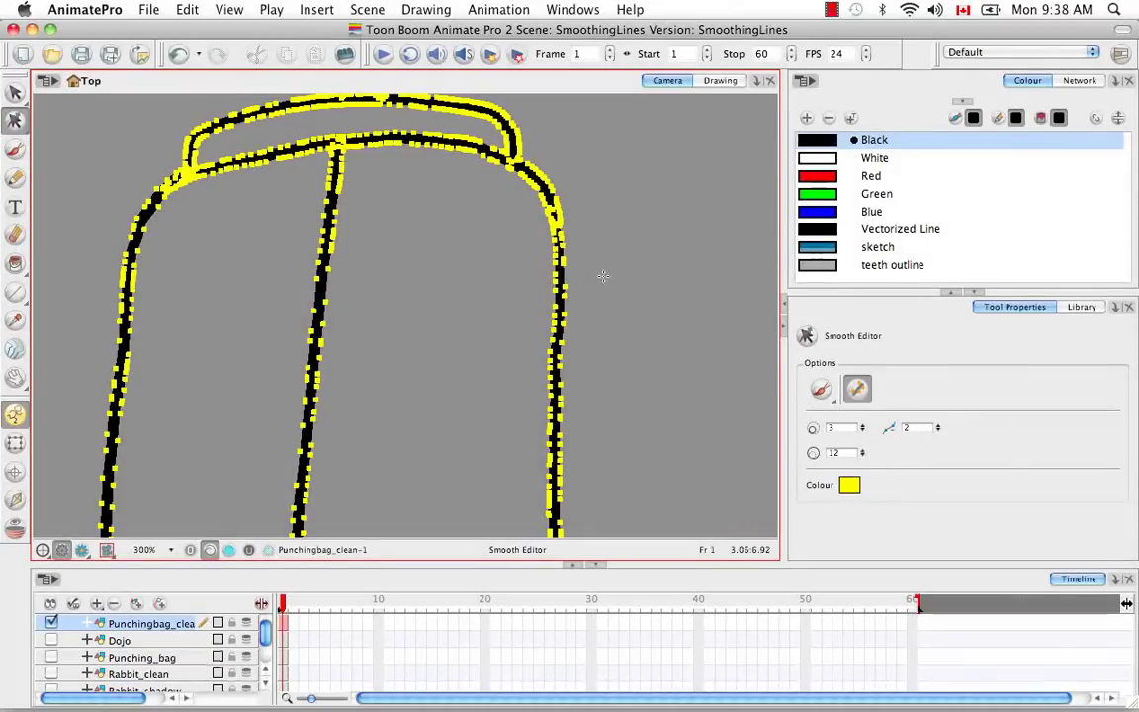
mouse_move(633, 416)
mouse_down()
mouse_move(643, 359)
mouse_move(583, 495)
mouse_move(526, 529)
mouse_move(432, 214)
mouse_up()
key(2)
key(2)
key(space)
drag(460, 417, 454, 391)
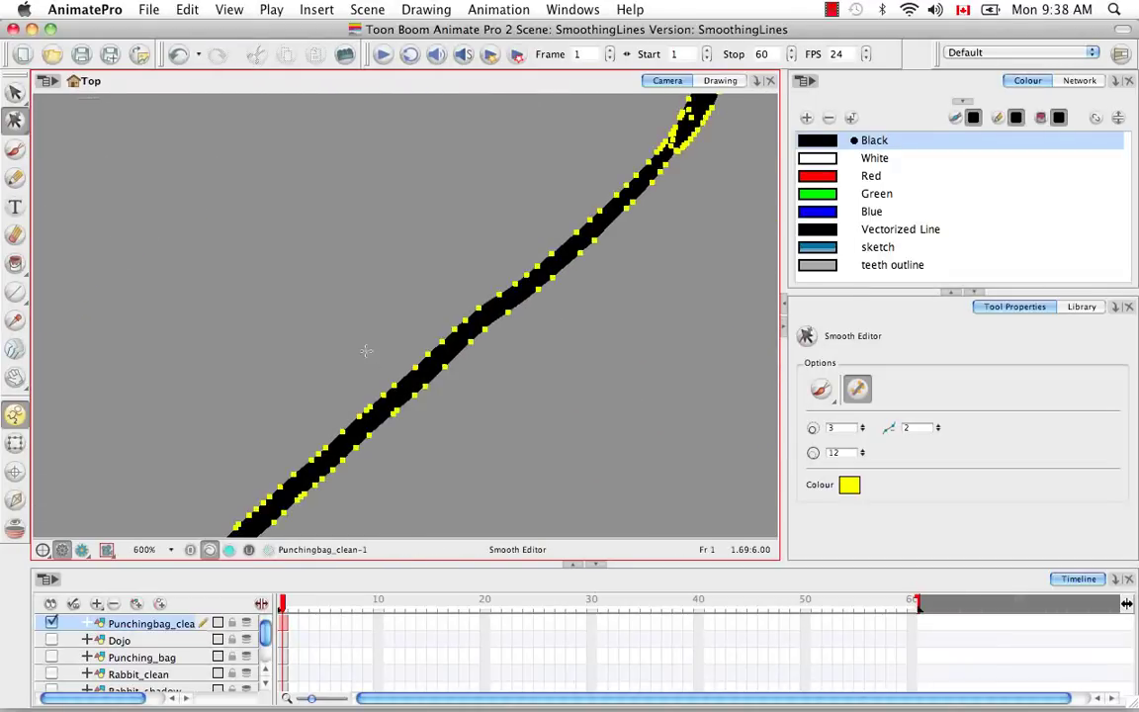
mouse_move(560, 219)
mouse_down()
mouse_move(655, 381)
mouse_move(592, 432)
mouse_move(397, 366)
mouse_move(514, 330)
mouse_up()
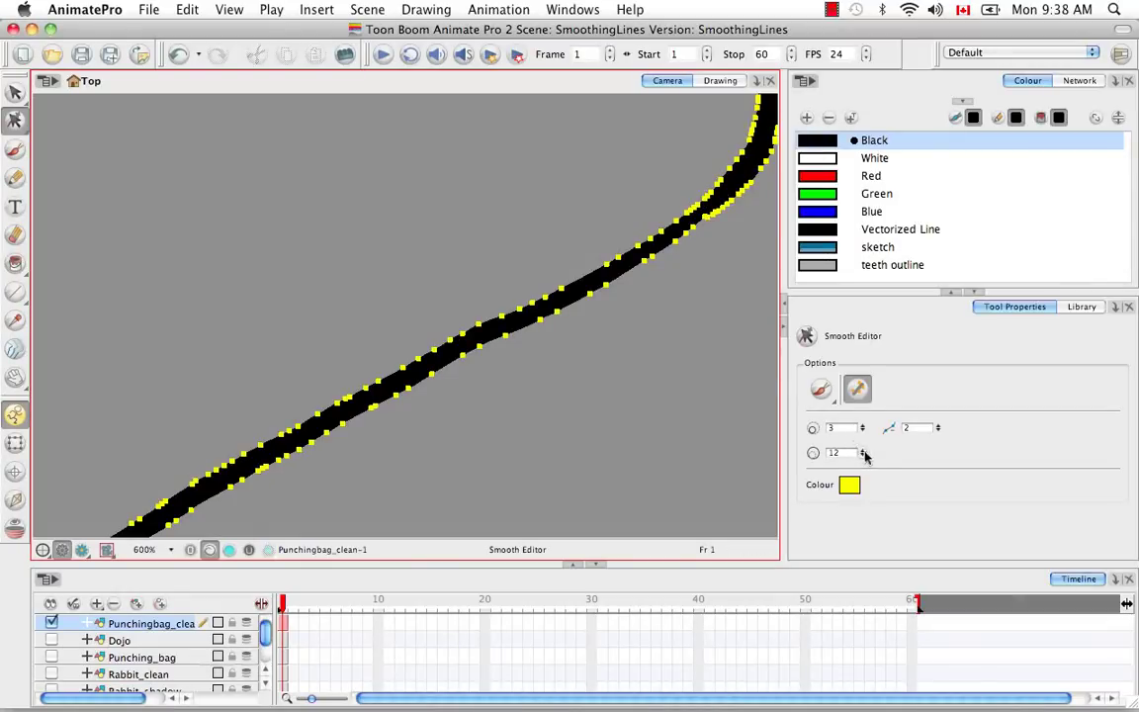
drag(863, 454, 862, 428)
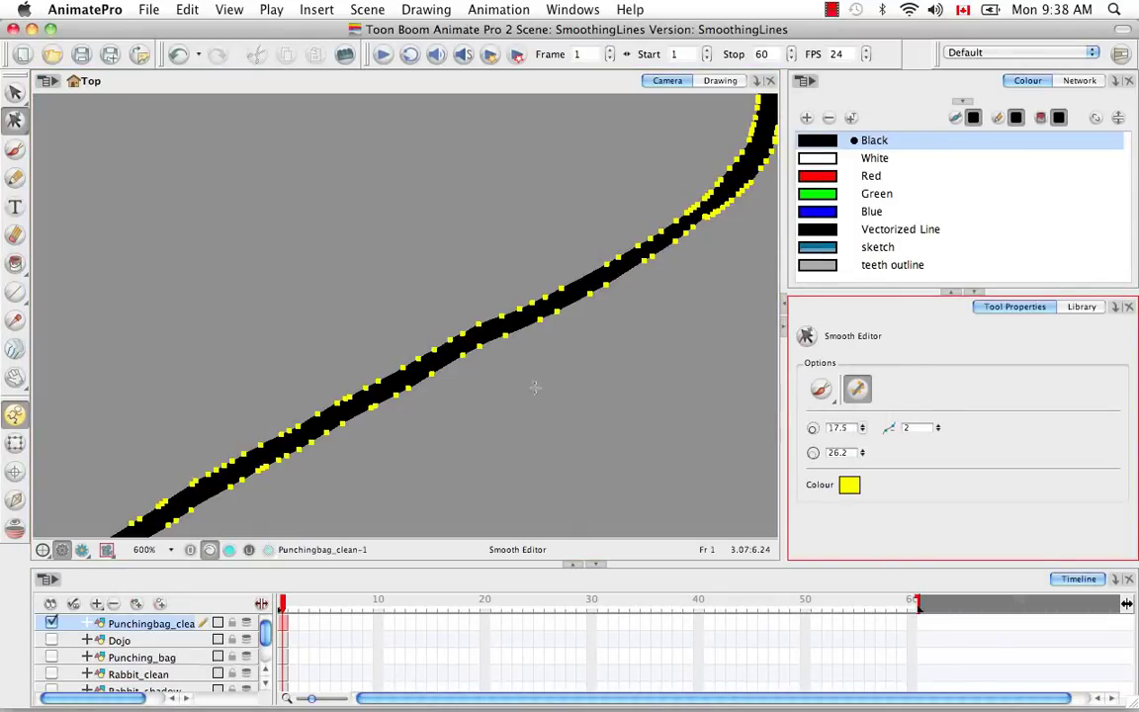
Brush along both contours of the bag's right side below the shoulder to smooth that stretch with smoothness 2.
mouse_move(301, 444)
mouse_down()
mouse_move(658, 266)
mouse_move(603, 282)
mouse_move(613, 277)
mouse_up()
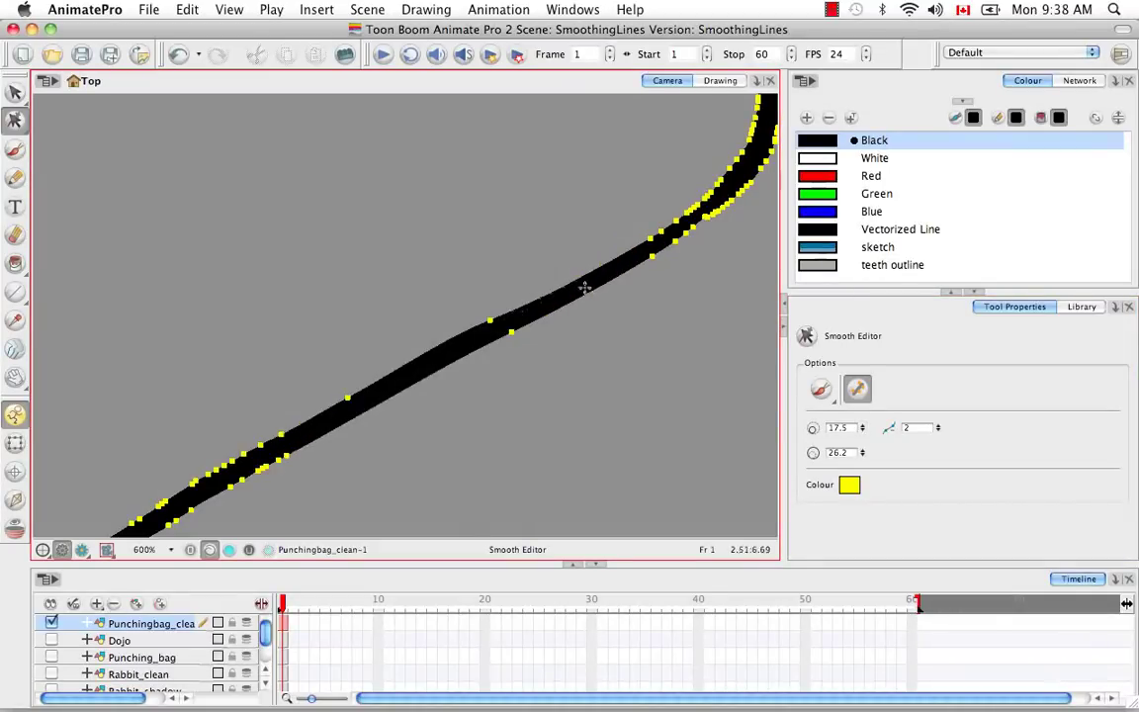
mouse_move(317, 413)
mouse_down()
mouse_move(615, 262)
mouse_move(655, 253)
mouse_up()
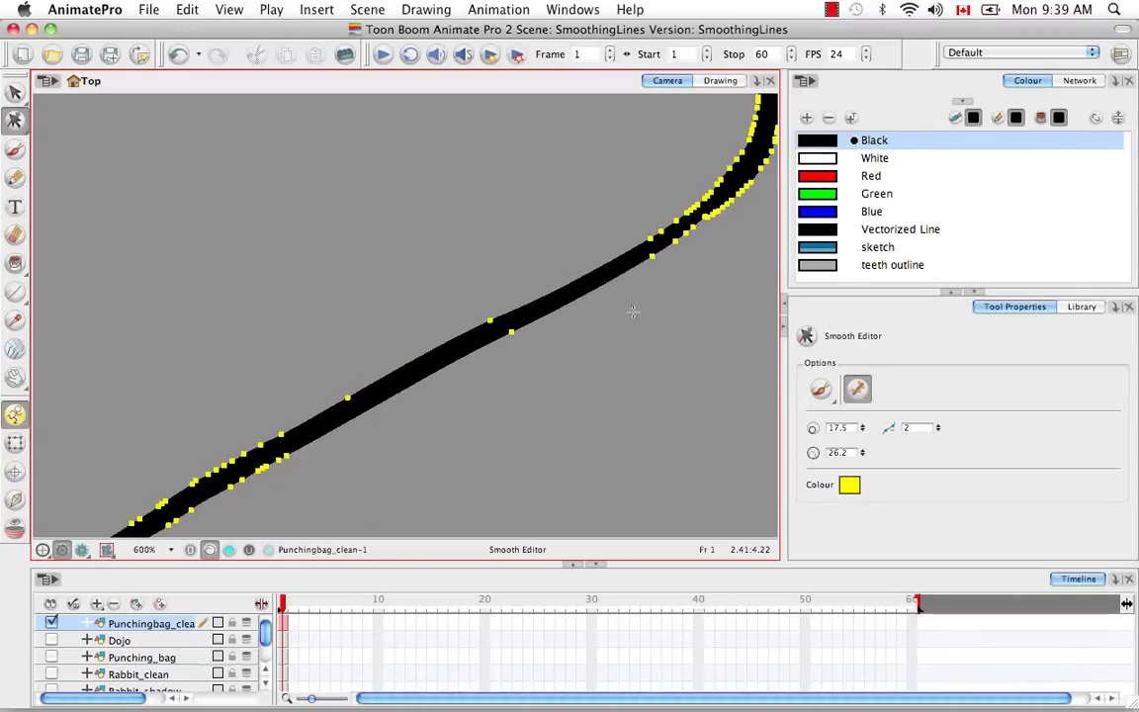
Raise the Smooth Editor's smoothness to 6 and brush over the bag's right shoulder curve to smooth it.
key(space)
drag(626, 355, 486, 457)
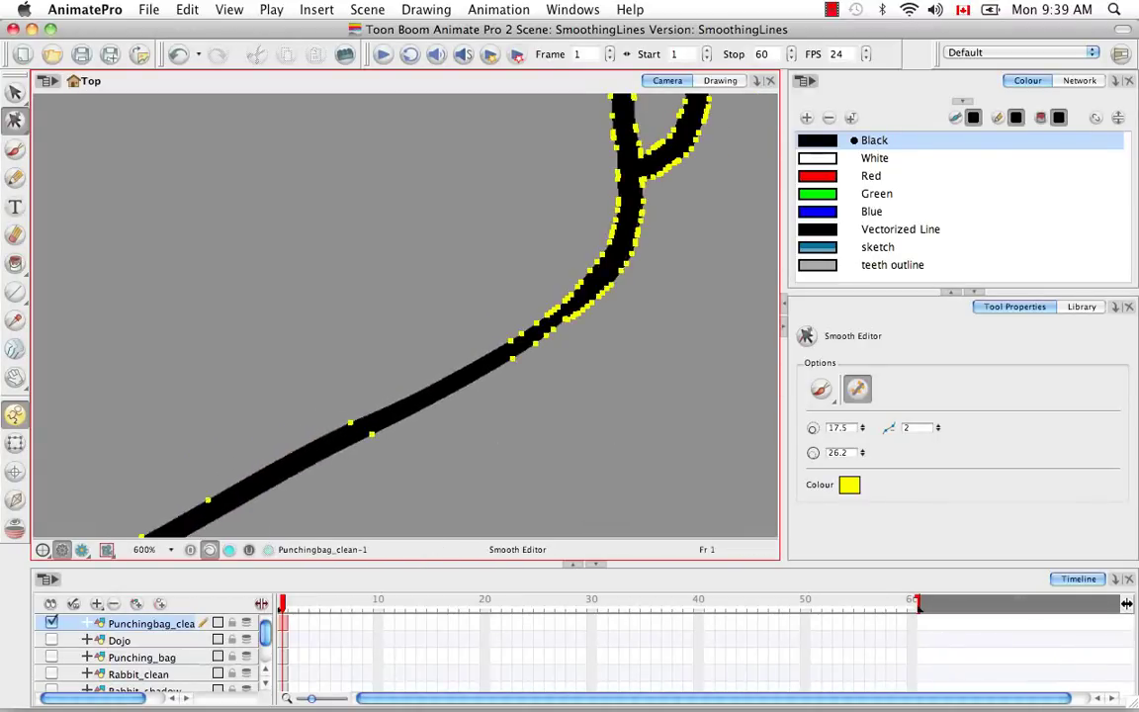
drag(932, 427, 940, 400)
drag(597, 375, 527, 463)
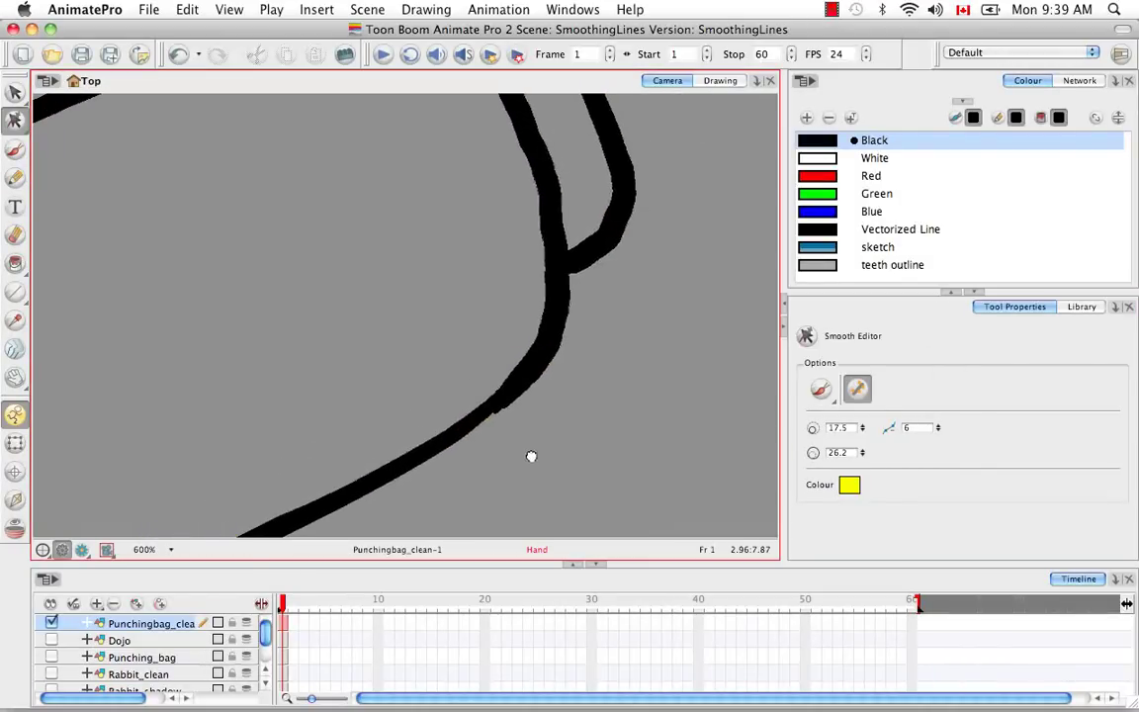
mouse_move(394, 466)
mouse_down()
mouse_move(558, 304)
mouse_move(547, 311)
mouse_move(566, 353)
mouse_move(587, 294)
mouse_up()
drag(651, 406, 644, 414)
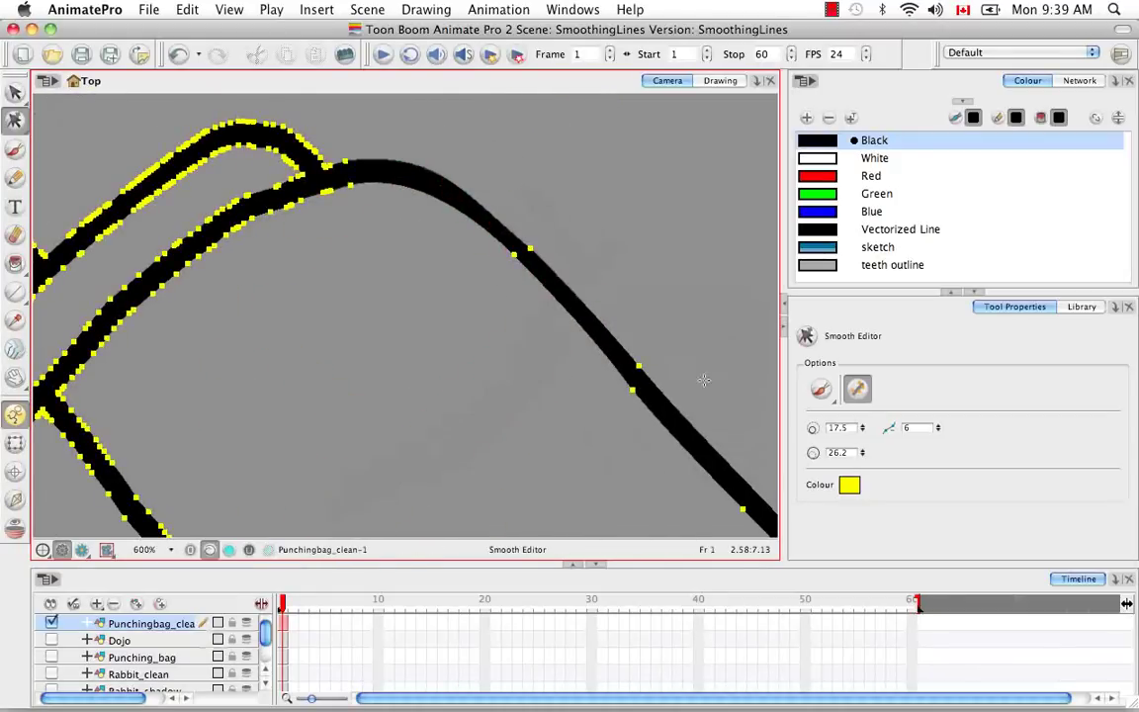
Switch the Smooth Editor to Marquee mode and smooth the cap's right corner and the right part of its lower edge.
click(825, 392)
click(863, 446)
drag(281, 343, 442, 395)
drag(286, 218, 542, 296)
drag(698, 430, 539, 539)
drag(265, 452, 414, 323)
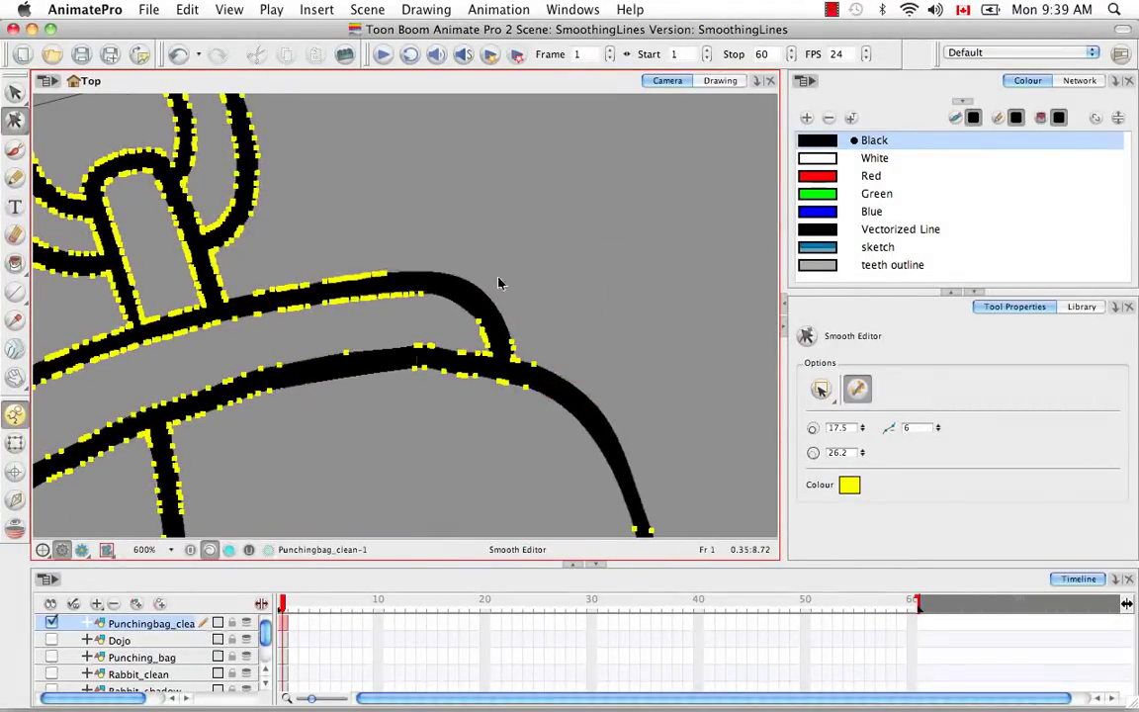
drag(409, 443, 483, 339)
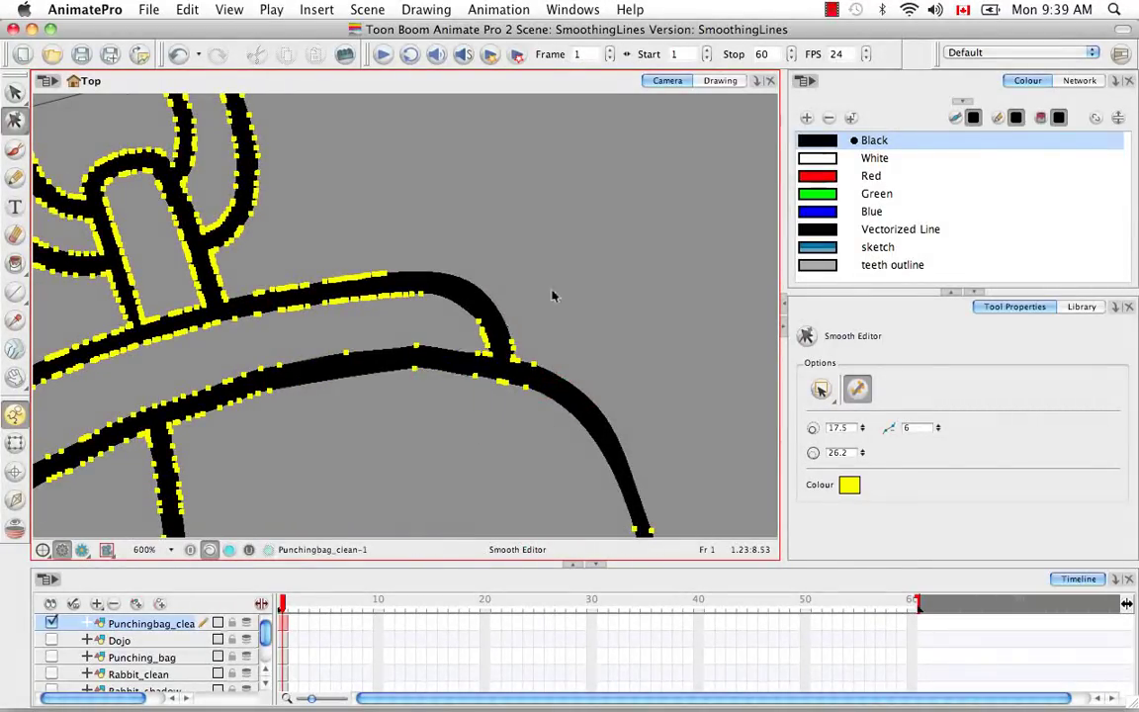
Switch the Smooth Editor to Lasso mode and smooth the cap's upper edge between the chain link and the right corner.
click(821, 388)
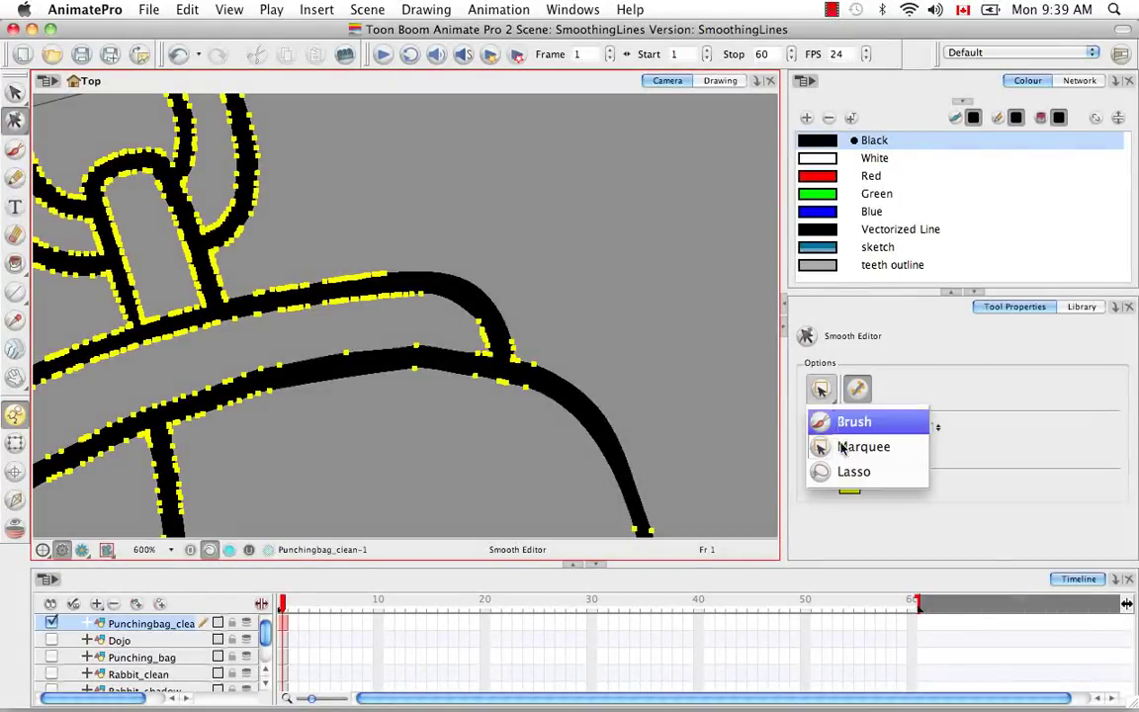
click(846, 419)
key(space)
drag(367, 379, 557, 394)
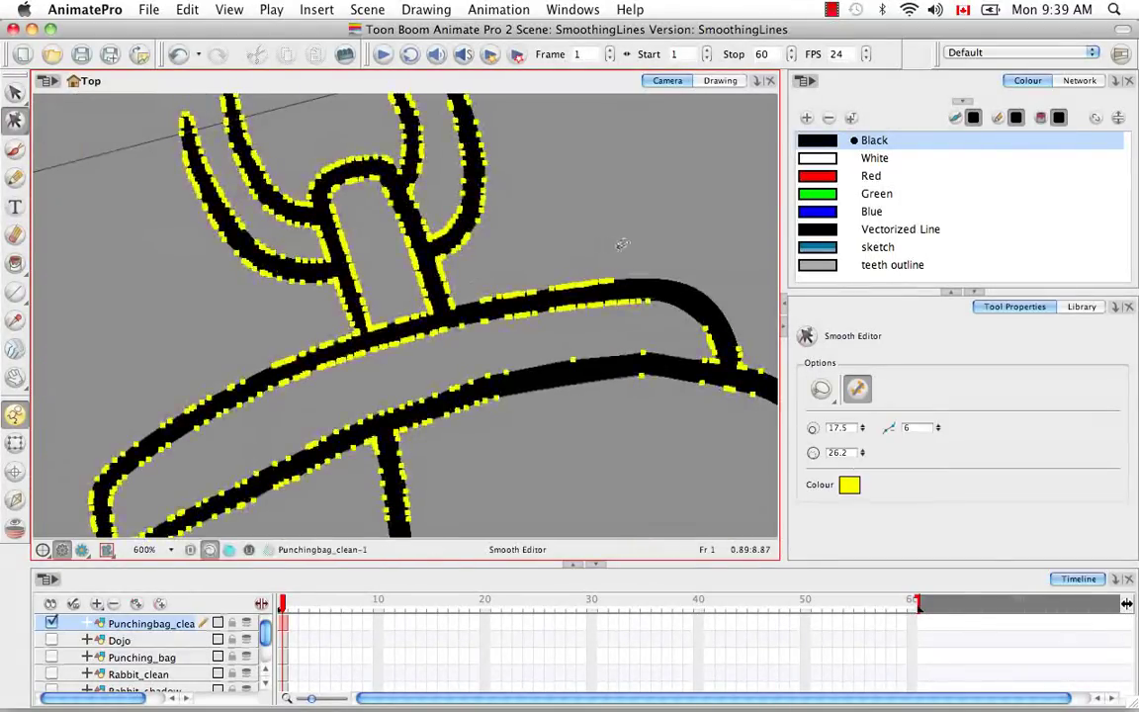
drag(617, 244, 643, 263)
Lasso the cap's lower edge between the left side and the centre seam to smooth it.
key(space)
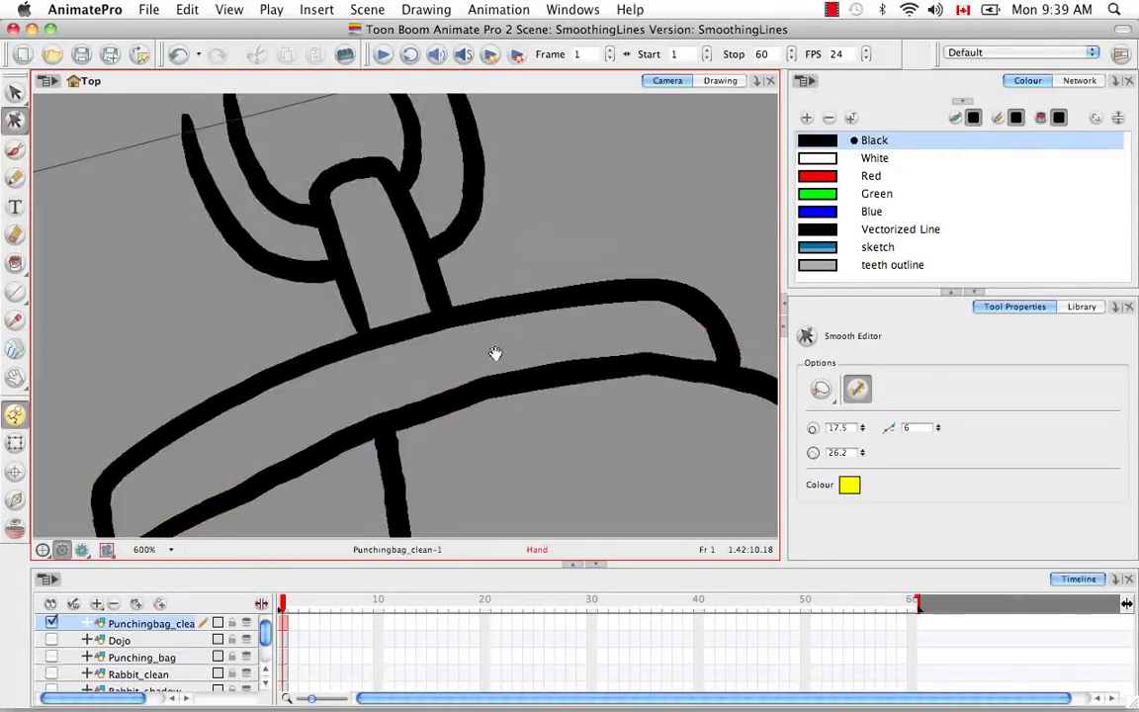
drag(496, 353, 613, 234)
mouse_move(271, 386)
mouse_down()
mouse_move(325, 458)
mouse_move(419, 302)
mouse_move(400, 307)
mouse_up()
drag(459, 282, 445, 289)
key(space)
drag(384, 433, 332, 483)
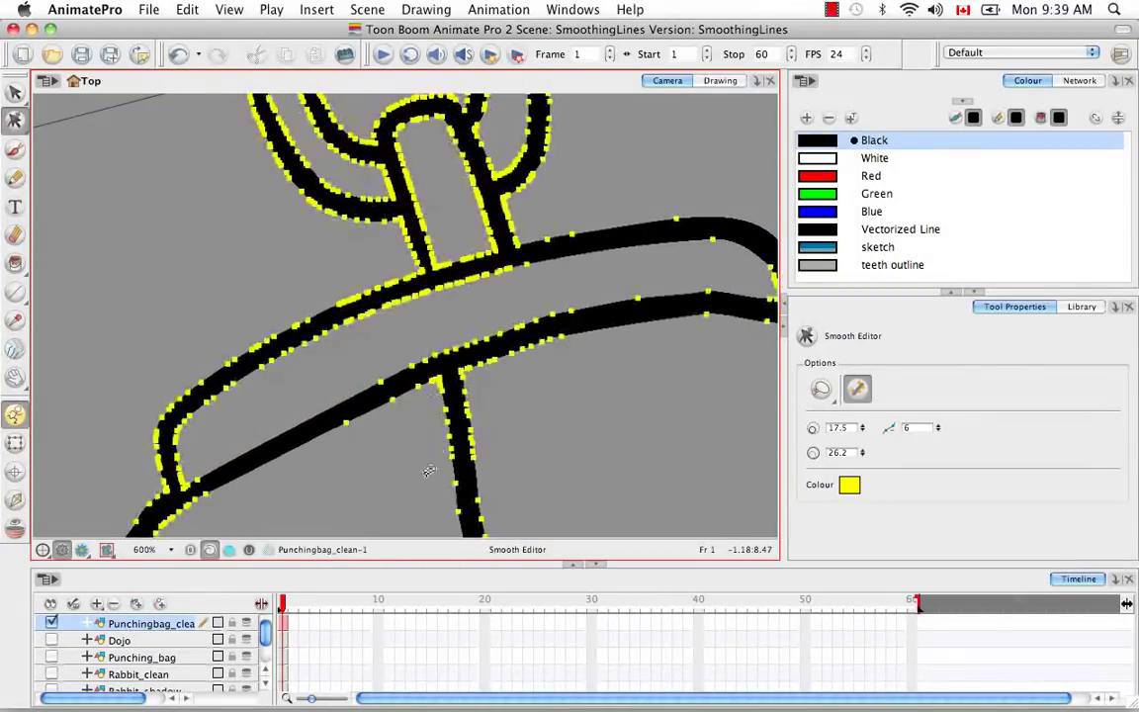
Lasso the stretch of the cap's lower edge just right of the centre seam to smooth it.
key(space)
drag(552, 440, 526, 363)
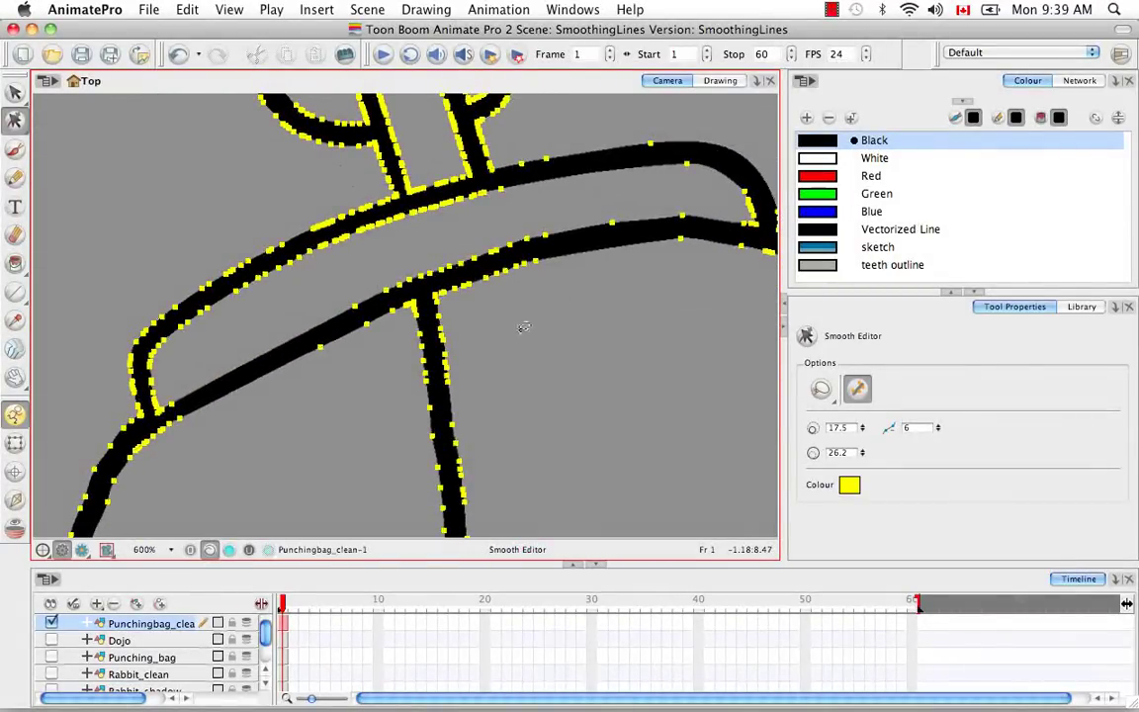
mouse_move(550, 212)
mouse_down()
mouse_move(490, 218)
mouse_move(524, 203)
mouse_move(494, 222)
mouse_up()
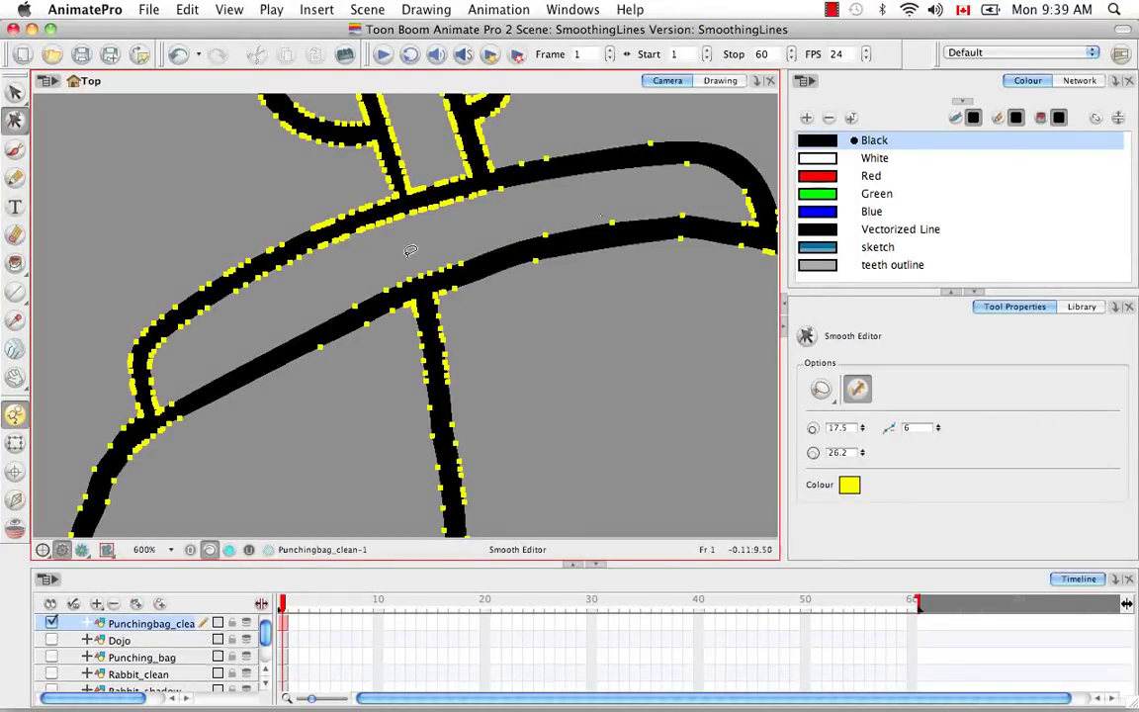
Hide the contour points, lasso the upper part of the centre seam to smooth it, and show the points again.
drag(560, 339, 485, 445)
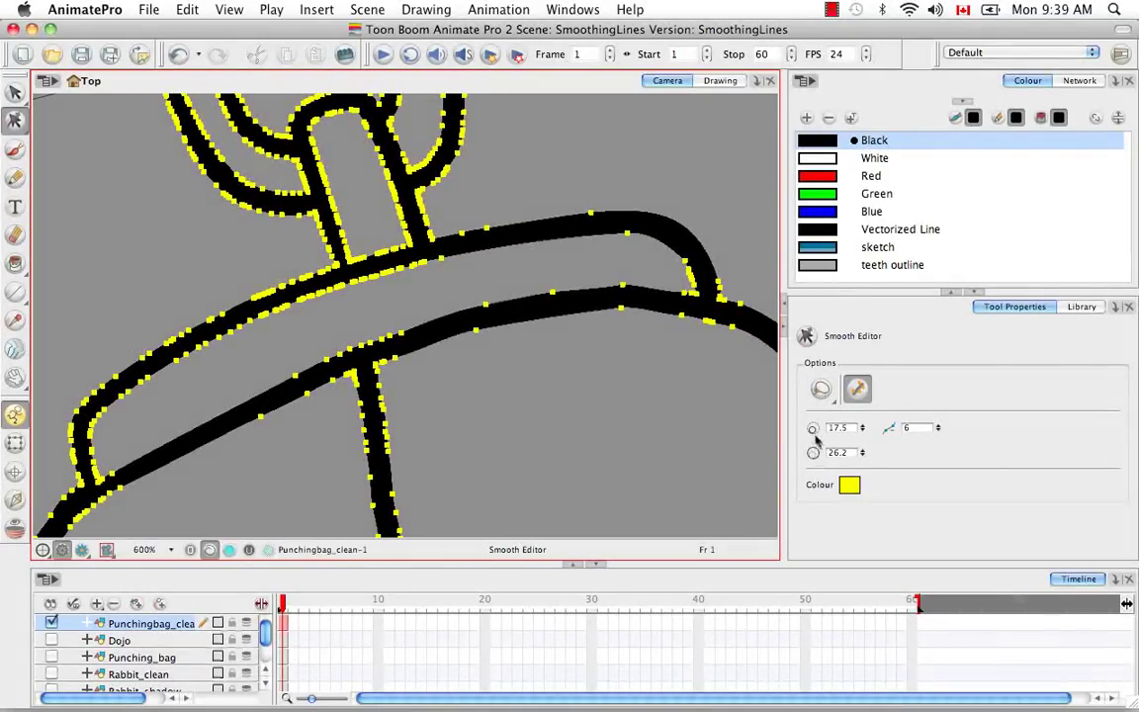
click(857, 392)
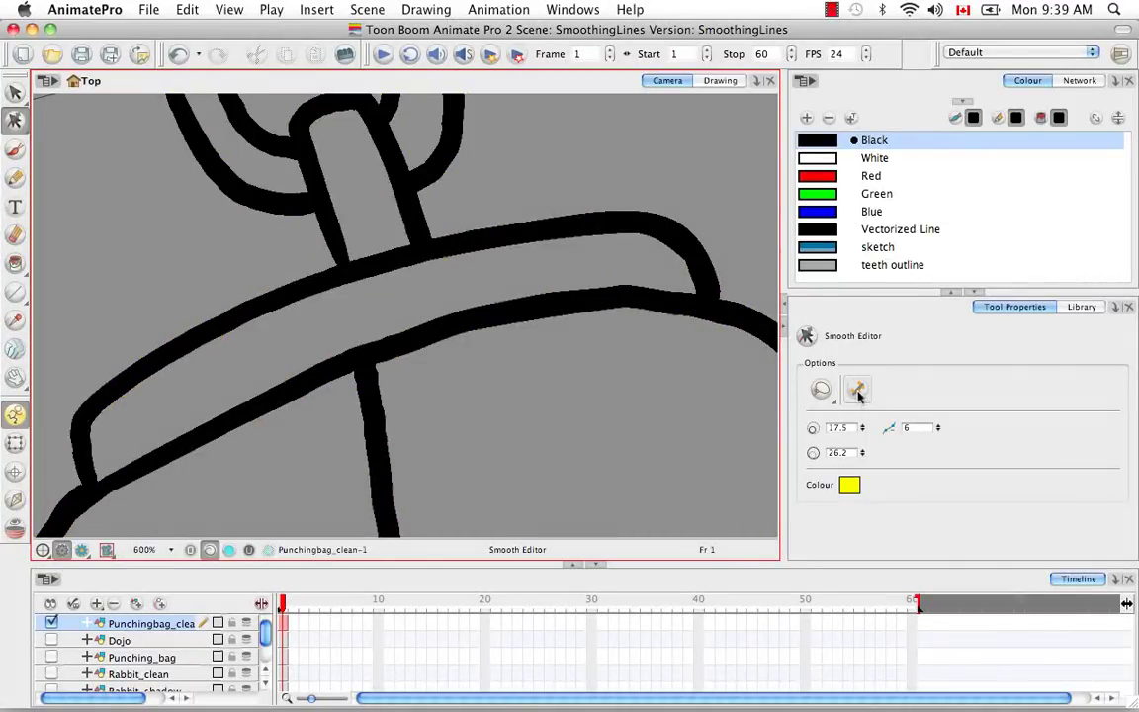
click(857, 391)
click(858, 393)
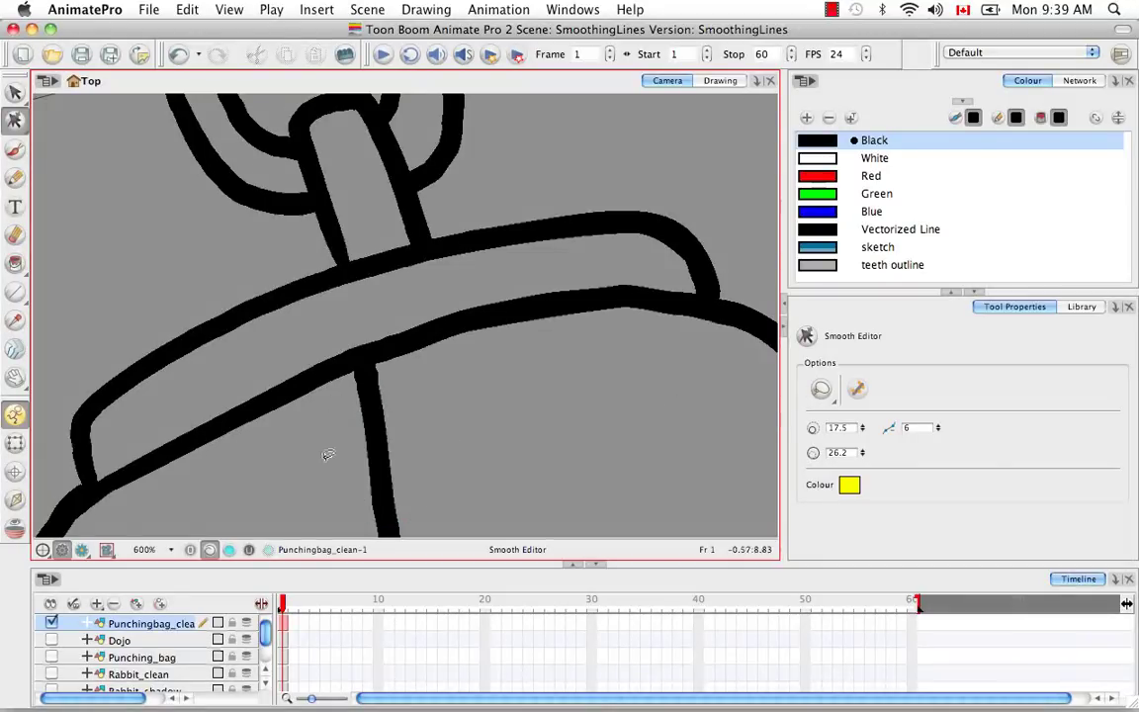
click(858, 390)
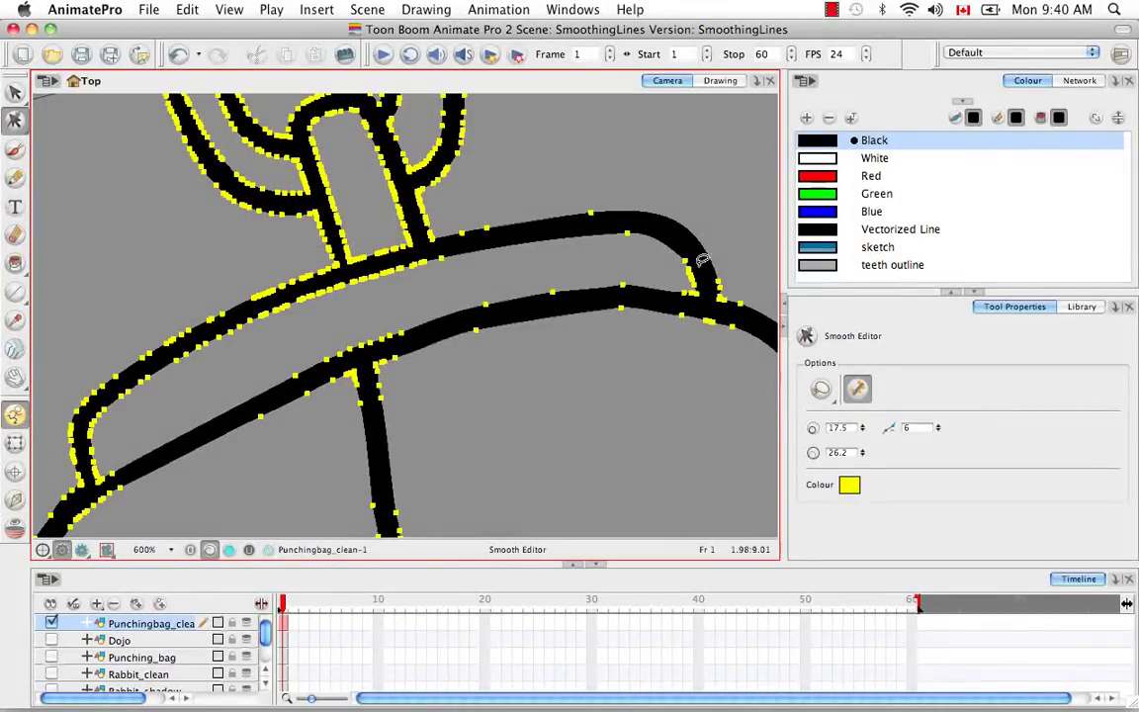
Change the display colour of the Smooth Editor's contour points from the colour wheel to a pinkish red.
click(849, 485)
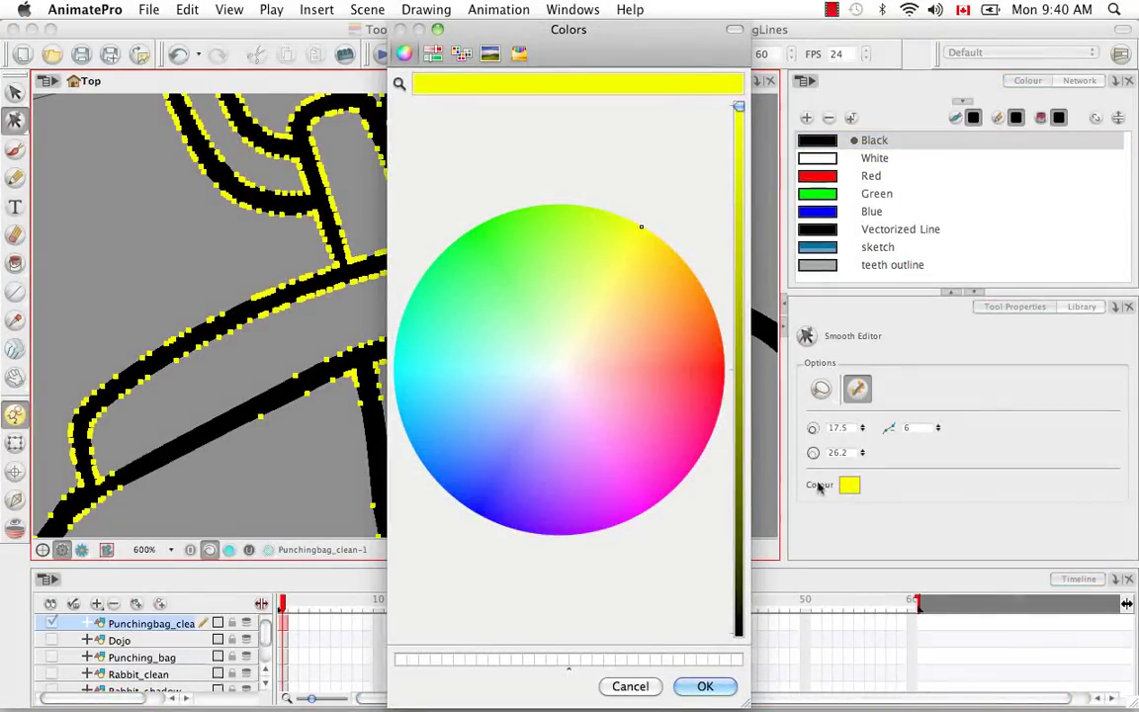
drag(652, 335, 696, 382)
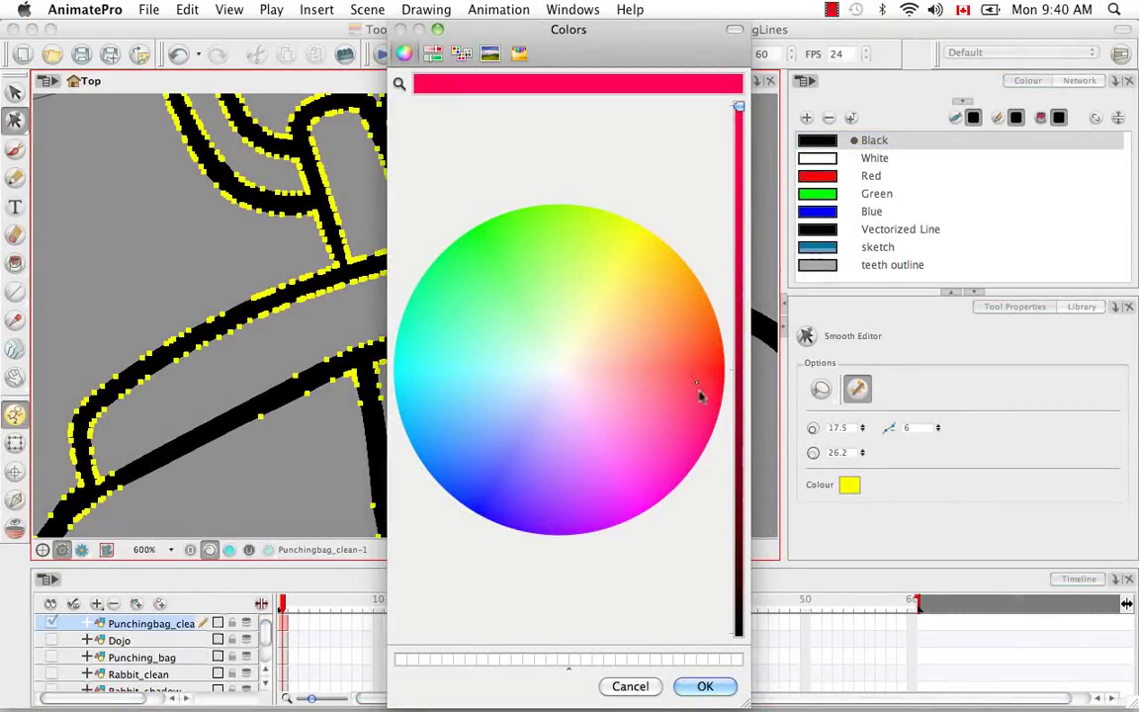
click(719, 684)
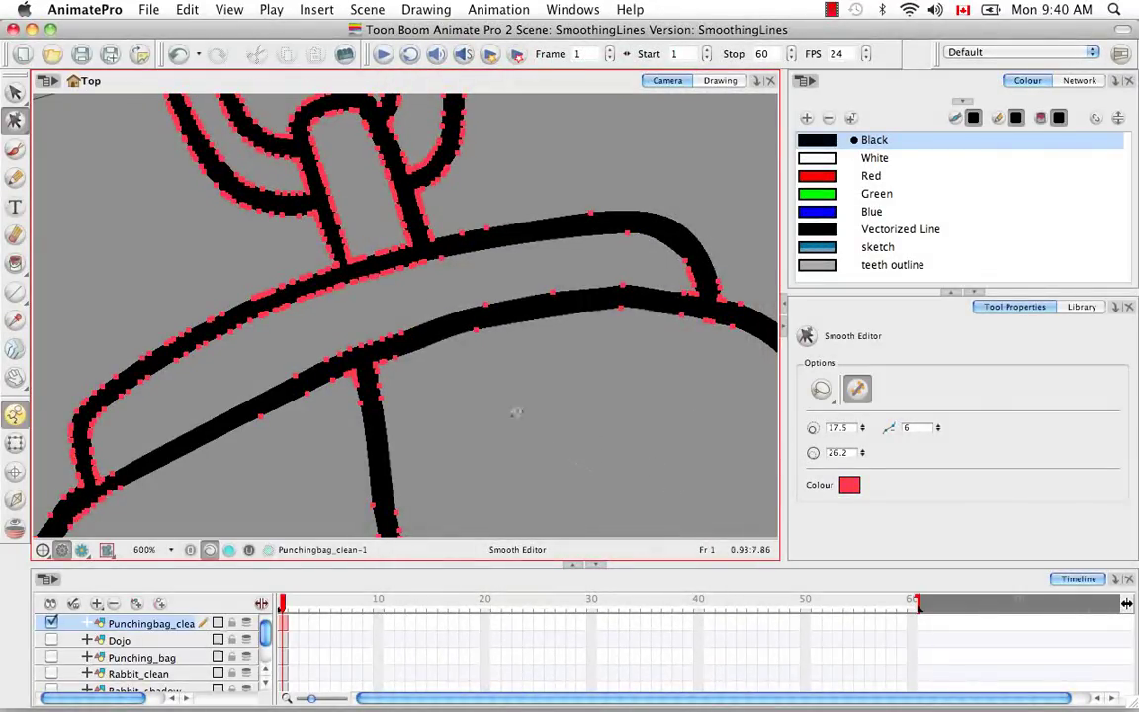
Reset the view to the whole punching bag and hide its contour points.
key(s)
key(super+a)
key(shift+m)
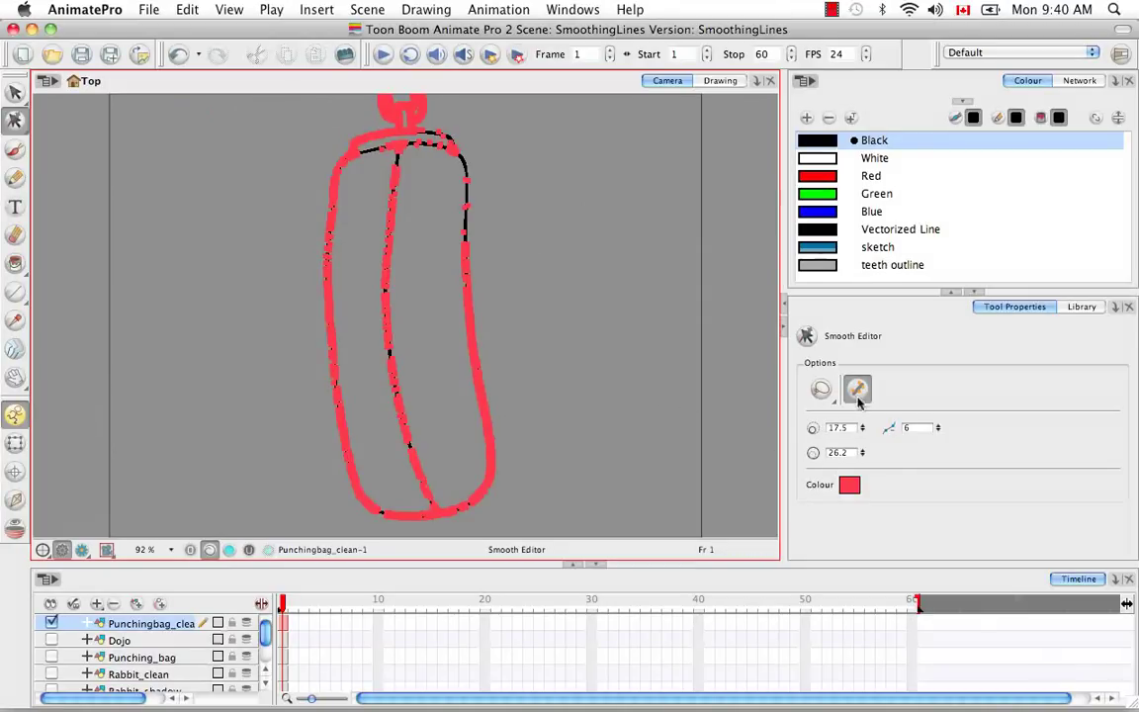
click(857, 394)
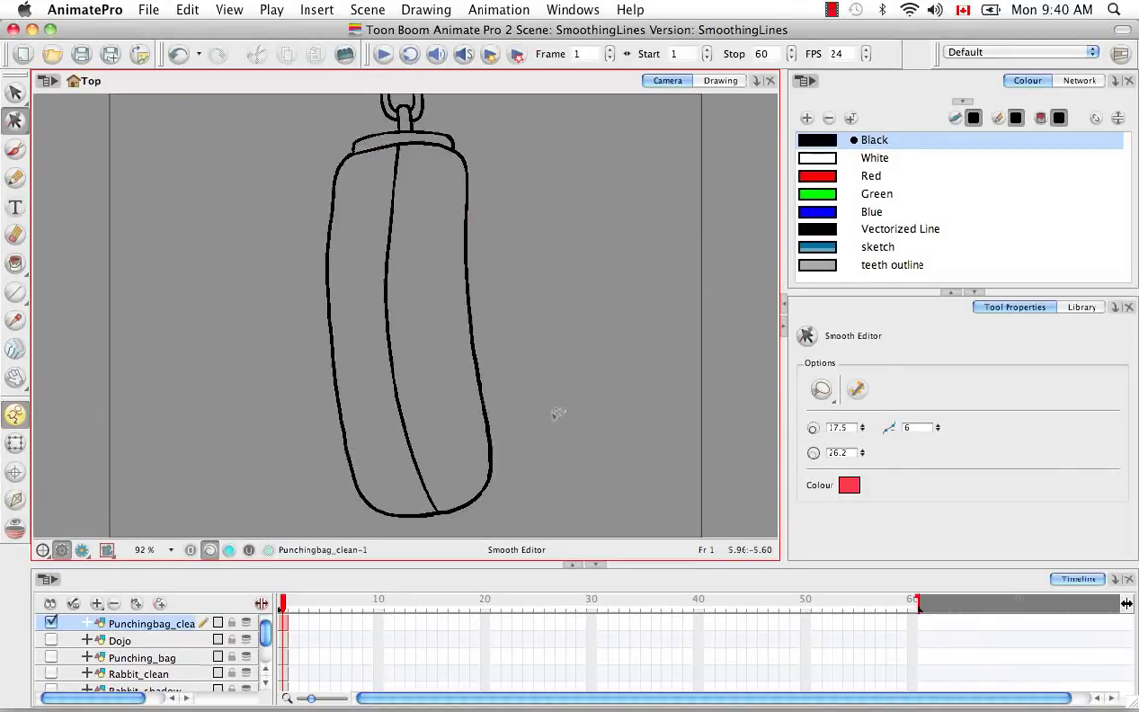